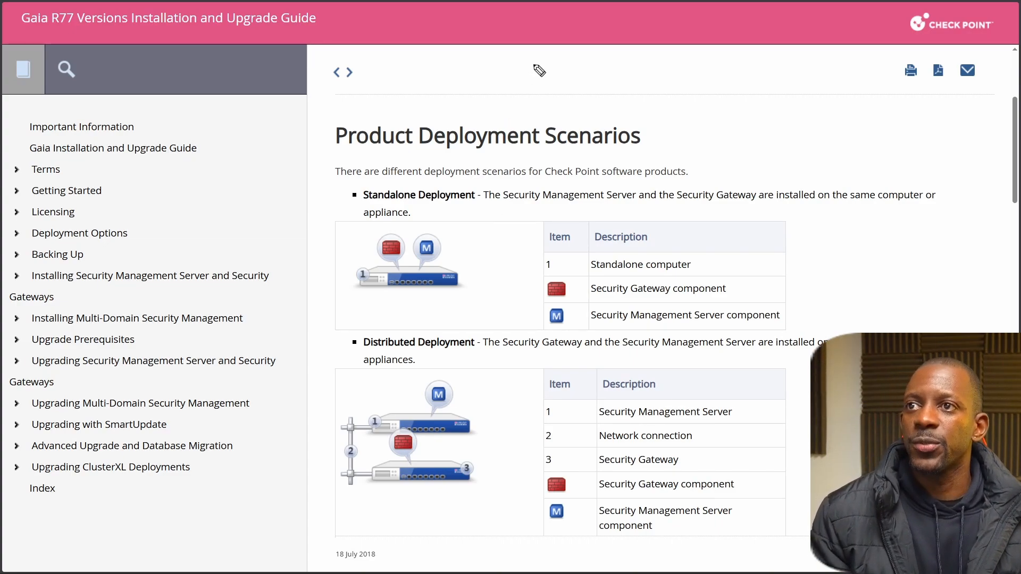
Sketch a firewall labelled GW and a box labelled SMS above the page heading, with an arrow from SMS to the firewall.
mouse_move(495, 70)
mouse_down()
mouse_move(486, 85)
mouse_move(513, 76)
mouse_up()
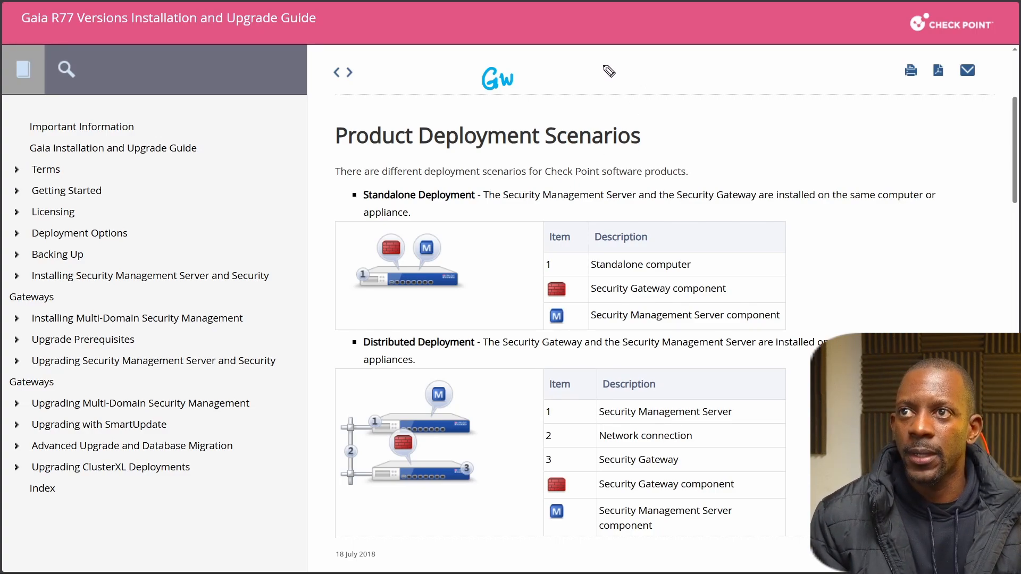
mouse_move(609, 71)
mouse_down()
mouse_move(610, 87)
mouse_move(573, 70)
mouse_move(587, 85)
mouse_move(587, 68)
mouse_move(587, 93)
mouse_move(606, 85)
mouse_up()
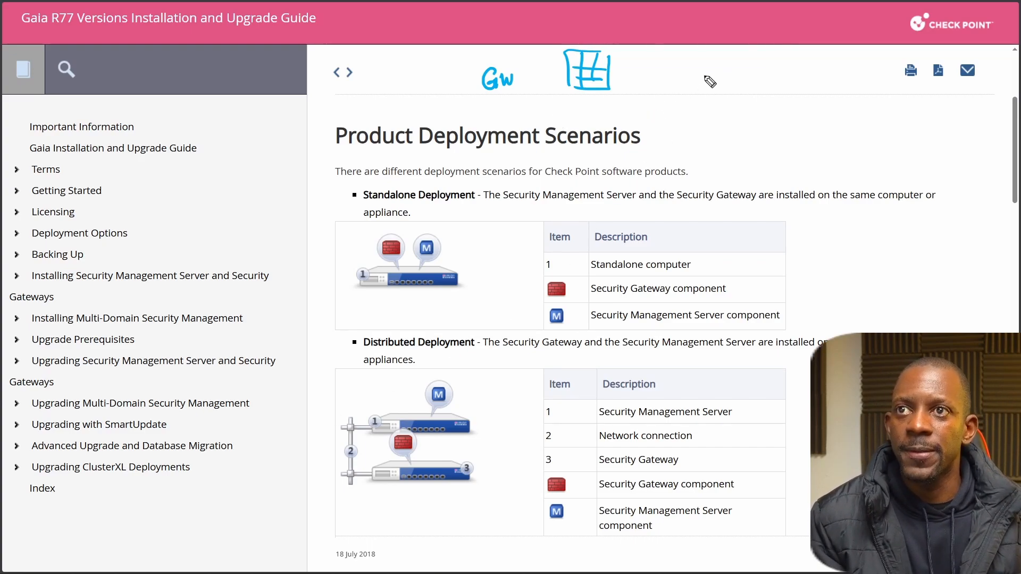
mouse_move(750, 63)
mouse_down()
mouse_move(751, 79)
mouse_move(735, 92)
mouse_up()
mouse_move(718, 59)
mouse_down()
mouse_move(751, 60)
mouse_move(739, 93)
mouse_move(795, 68)
mouse_move(809, 83)
mouse_up()
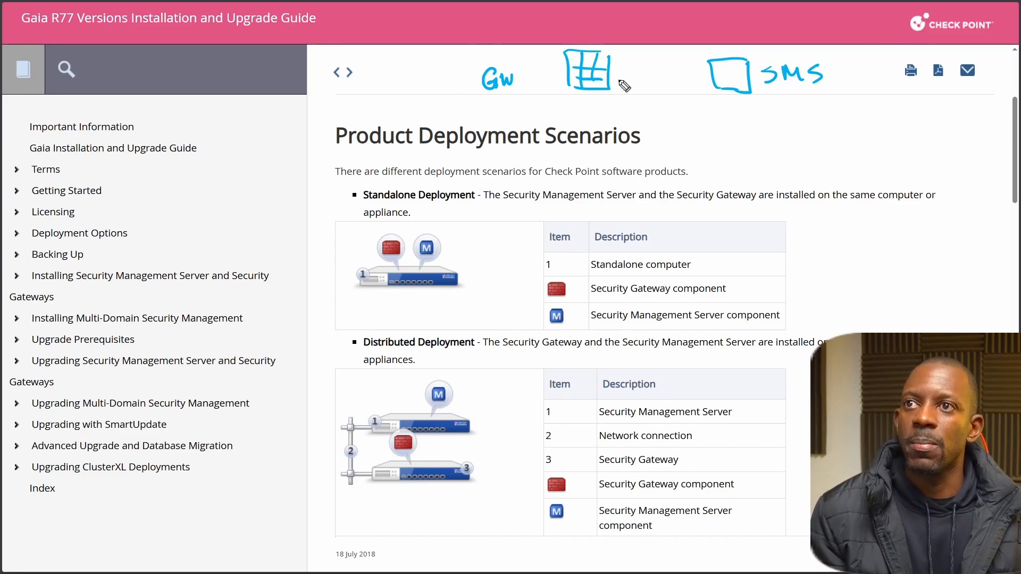
mouse_move(709, 75)
mouse_down()
mouse_move(626, 76)
mouse_move(632, 89)
mouse_up()
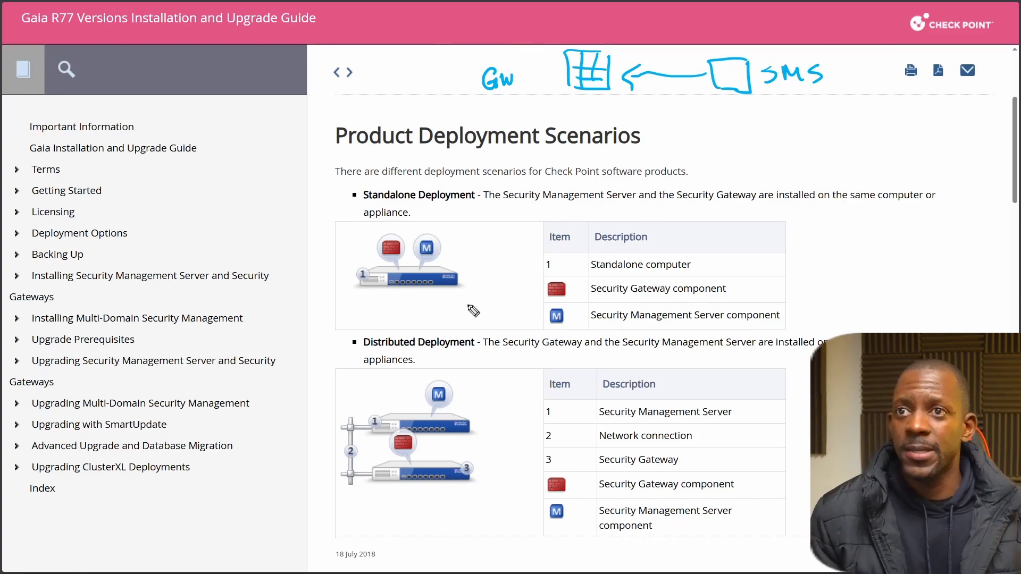
Sketch a box labelled SC below the SMS box and draw an arrow from it up to SMS.
mouse_move(762, 148)
mouse_down()
mouse_move(765, 169)
mouse_move(722, 160)
mouse_move(762, 144)
mouse_up()
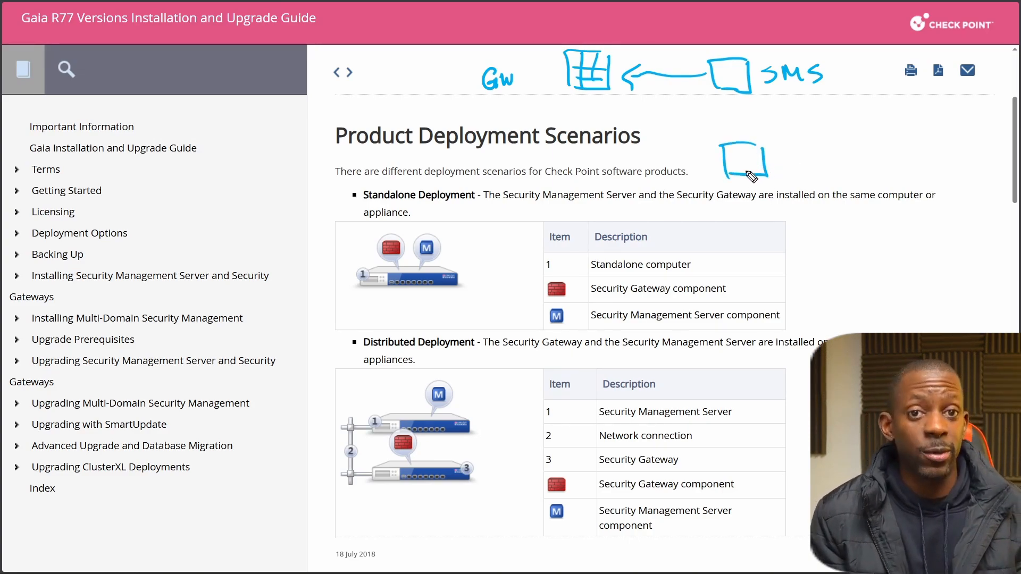
mouse_move(799, 152)
mouse_down()
mouse_move(781, 168)
mouse_move(821, 167)
mouse_up()
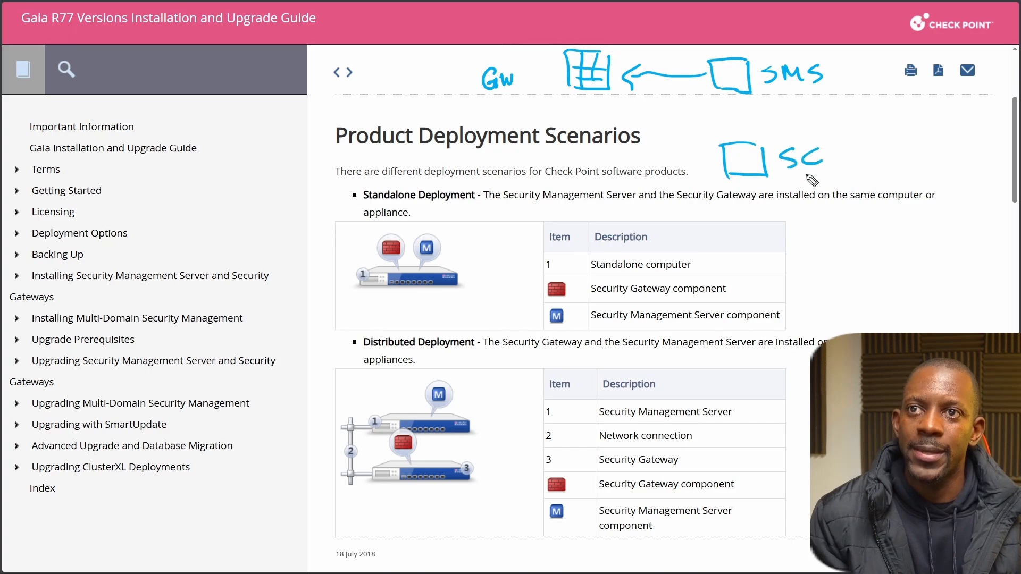
mouse_move(734, 136)
mouse_down()
mouse_move(733, 96)
mouse_move(742, 109)
mouse_up()
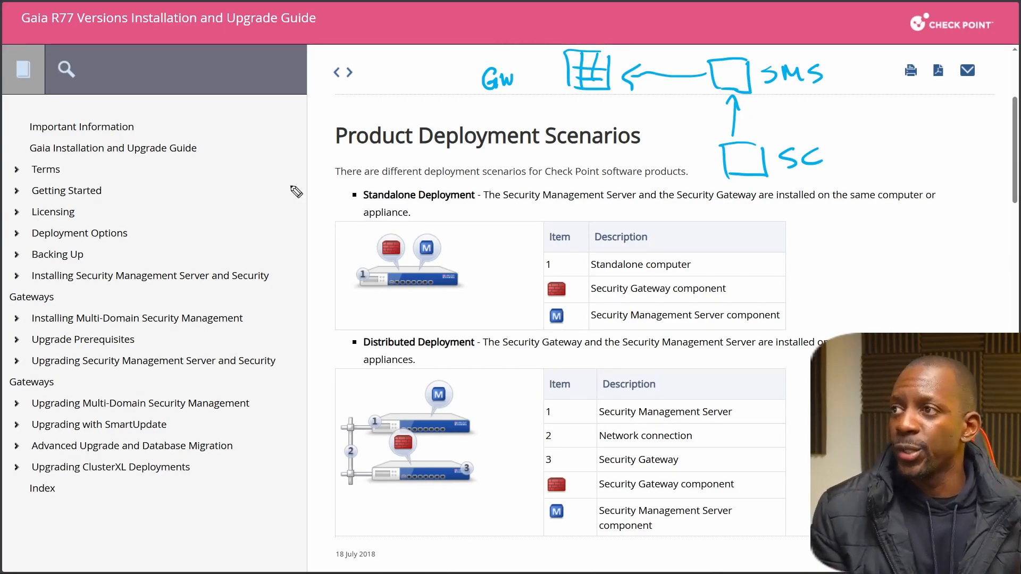
Handwrite a freehand note over the guide's table of contents.
drag(186, 177, 194, 203)
mouse_move(182, 177)
mouse_down()
mouse_move(209, 191)
mouse_move(223, 173)
mouse_move(234, 184)
mouse_up()
click(248, 183)
mouse_move(263, 153)
mouse_down()
mouse_move(257, 179)
mouse_move(272, 151)
mouse_up()
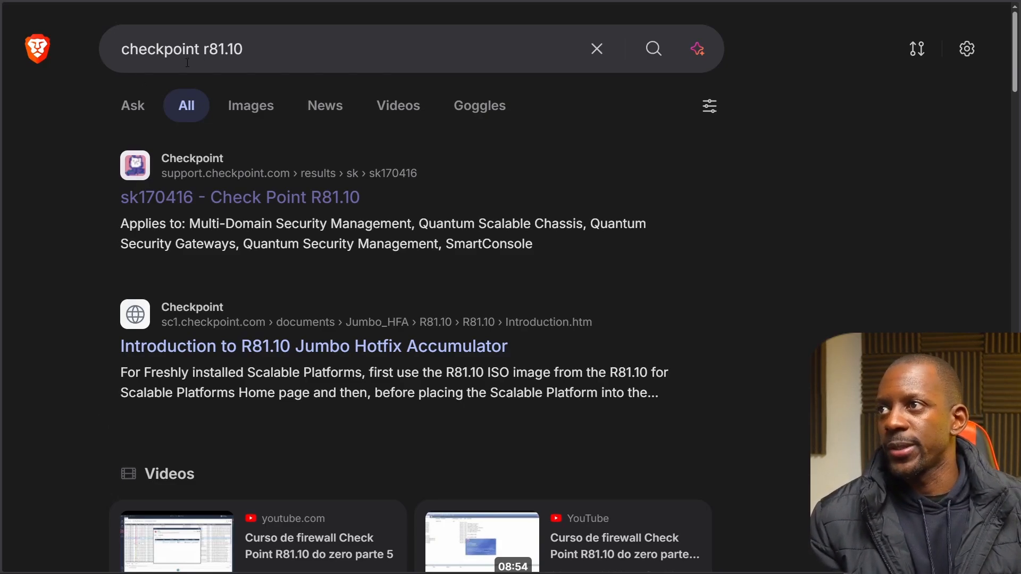
Open the sk170416 Check Point R81.10 search result and expand the Quantum Security Gateway installation downloads.
click(269, 197)
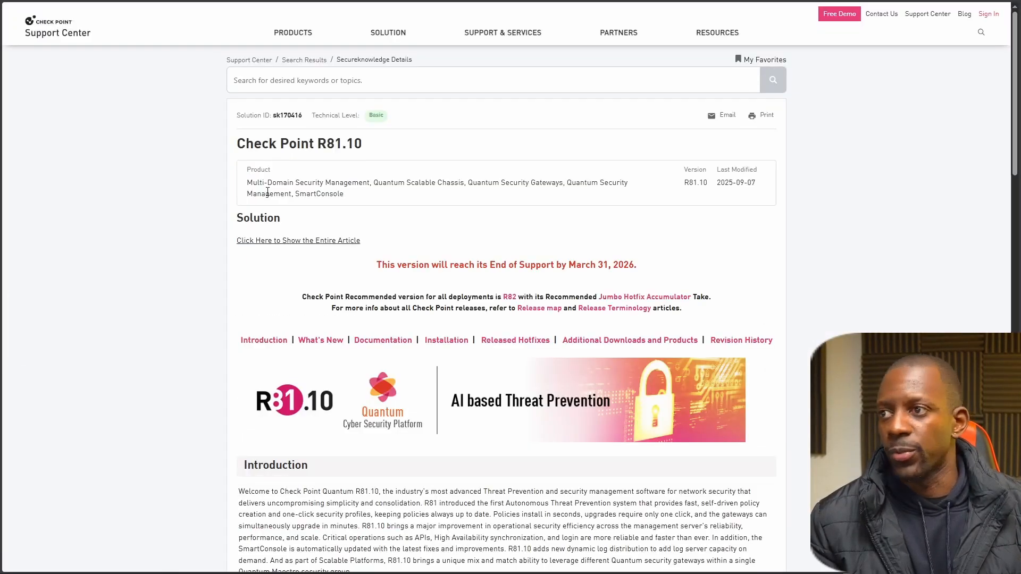
scroll(241, 236, down, 3)
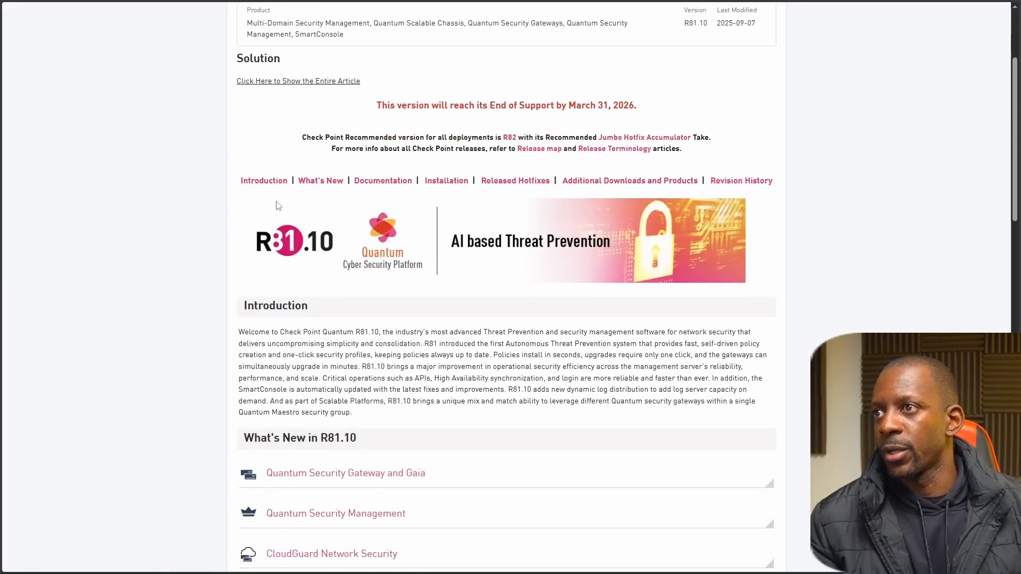
scroll(421, 96, down, 2)
click(445, 75)
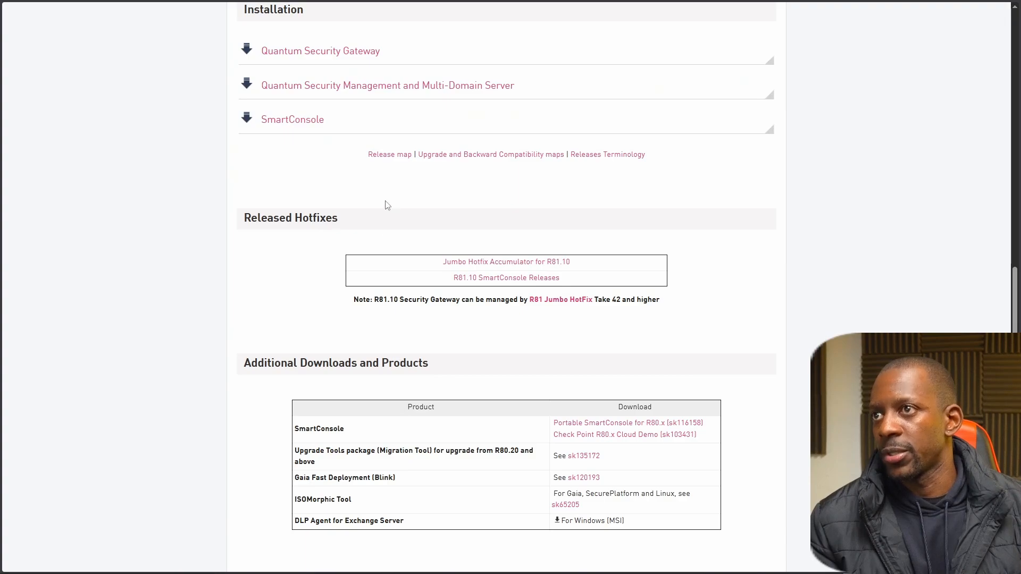
scroll(387, 205, up, 1)
click(303, 108)
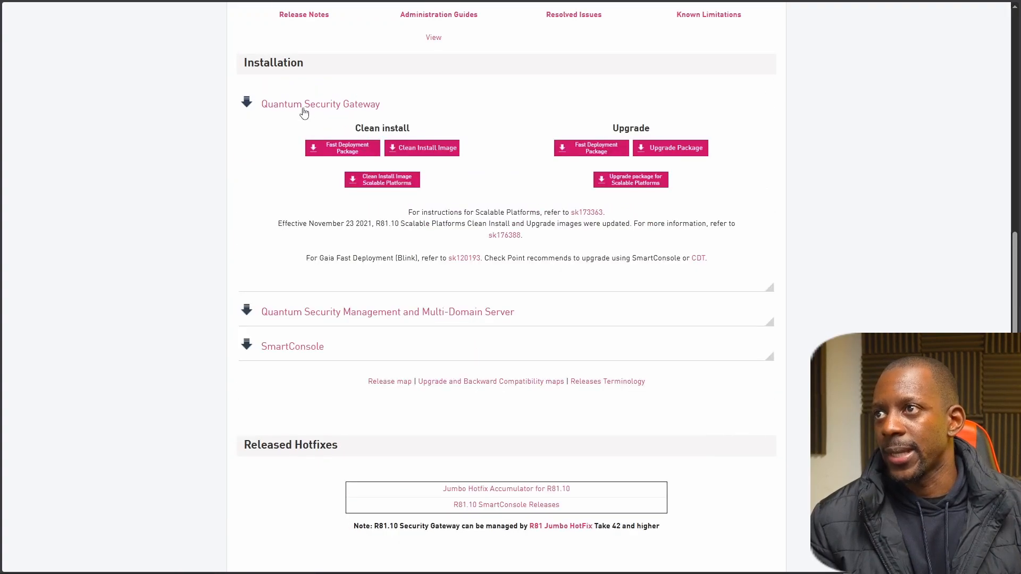
Expand the Quantum Security Management and Multi-Domain Server downloads and open its Clean Install Image.
scroll(306, 250, down, 1)
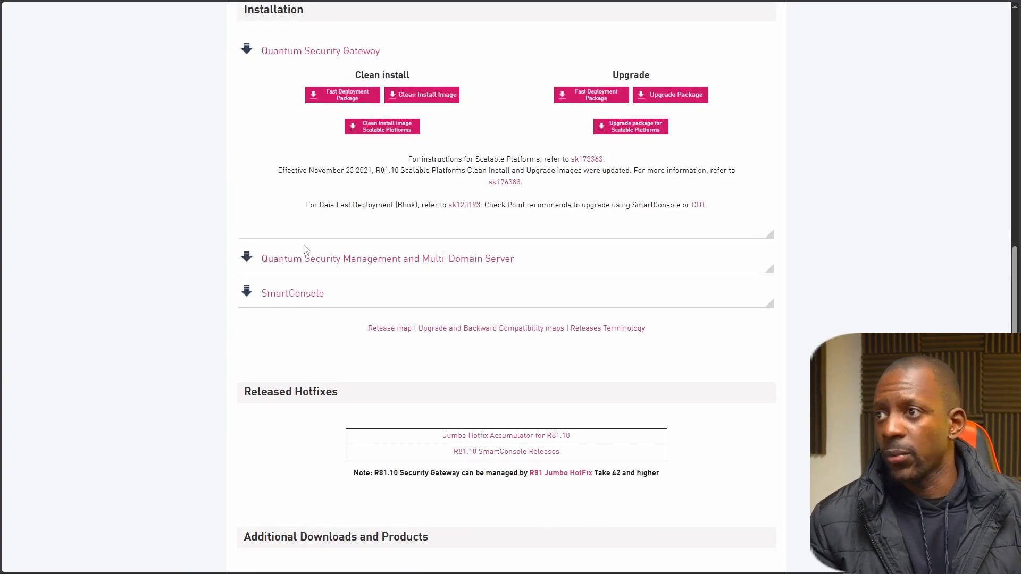
click(307, 259)
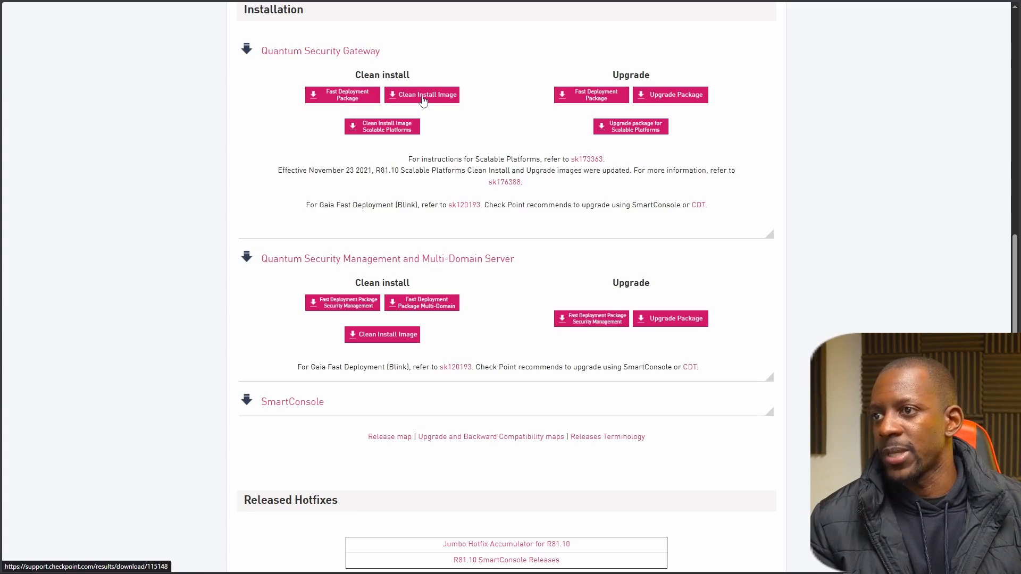
click(393, 338)
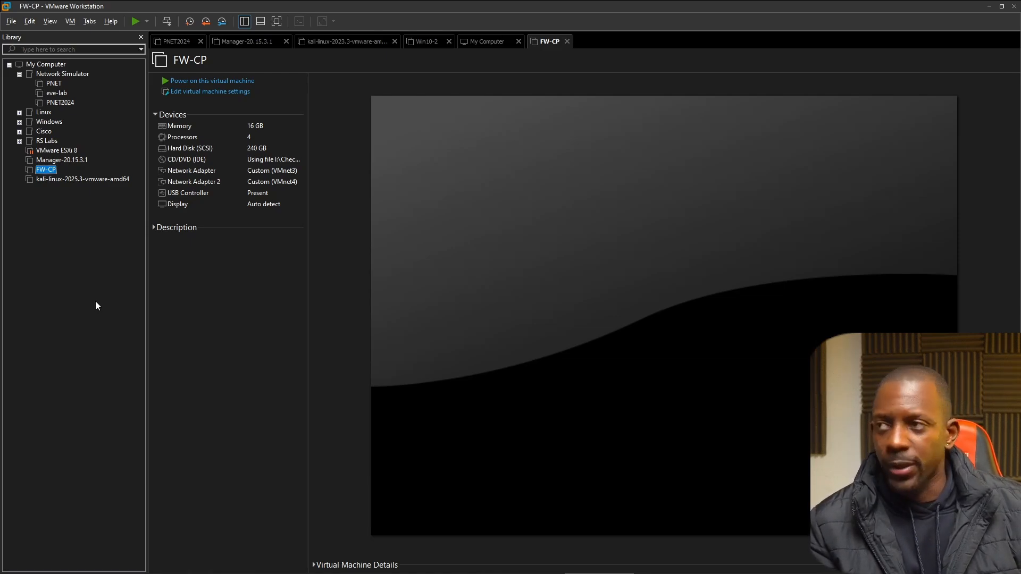
In VMware Workstation, begin virtual machine CP-R81.10 with Workstation 17.5 compatibility, no installer media, and guest system Other Linux 4.x kernel 64-bit.
click(11, 22)
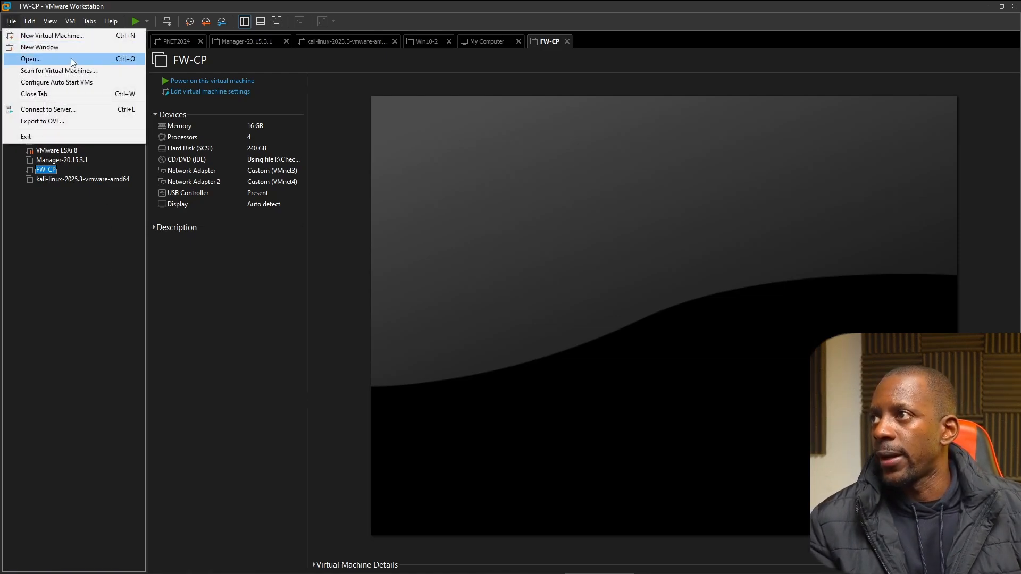
click(99, 36)
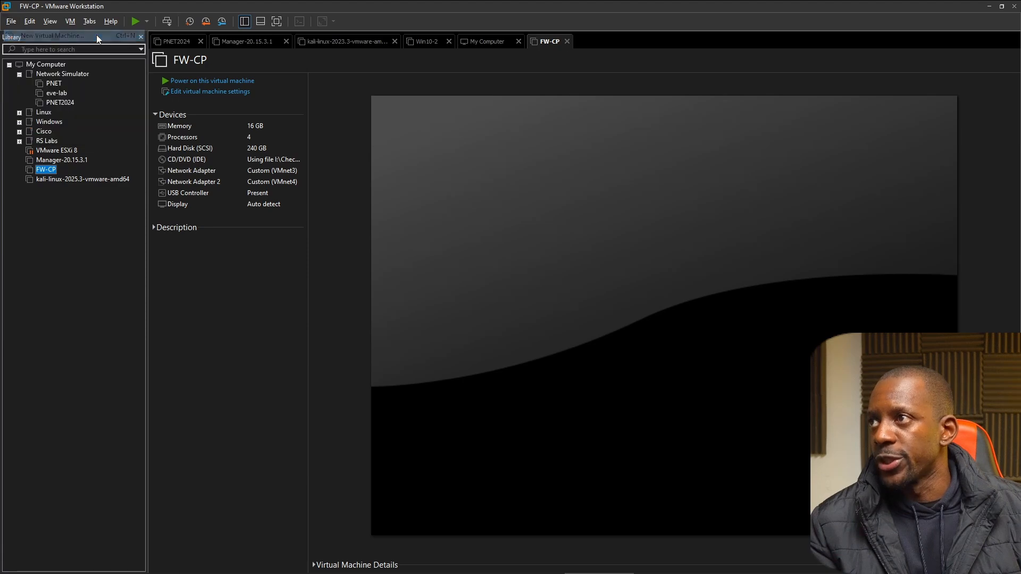
click(547, 390)
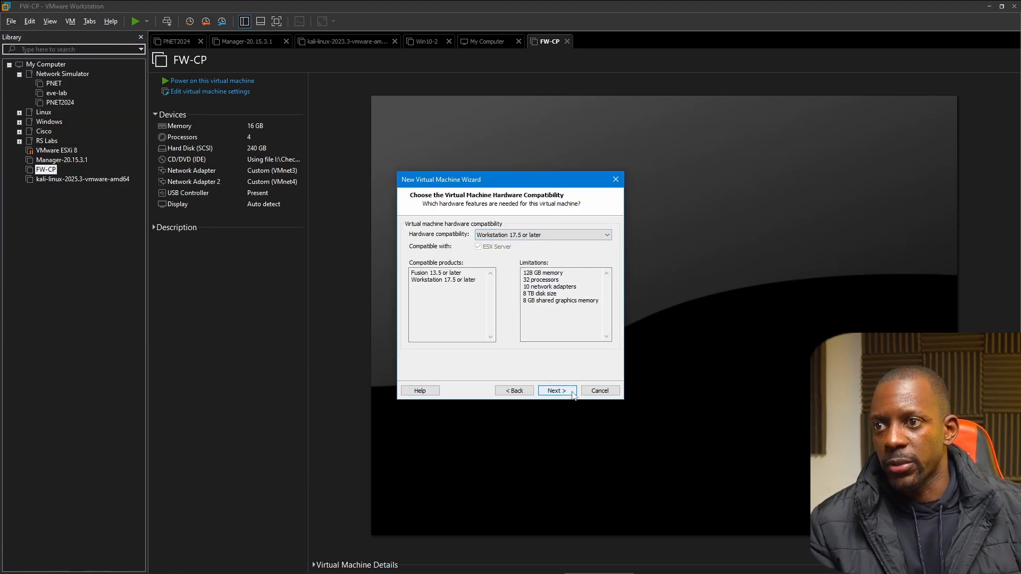
click(551, 391)
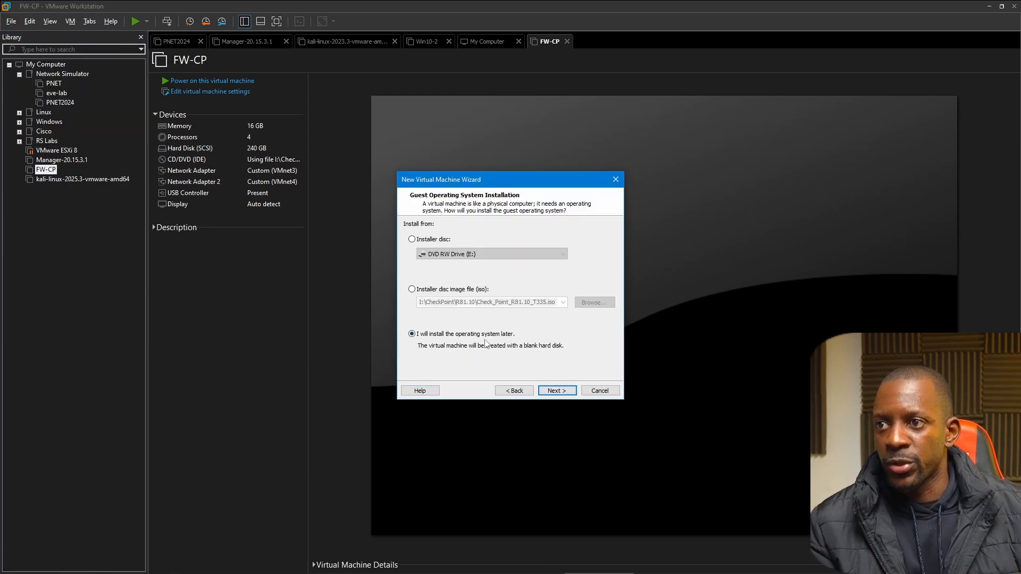
click(556, 391)
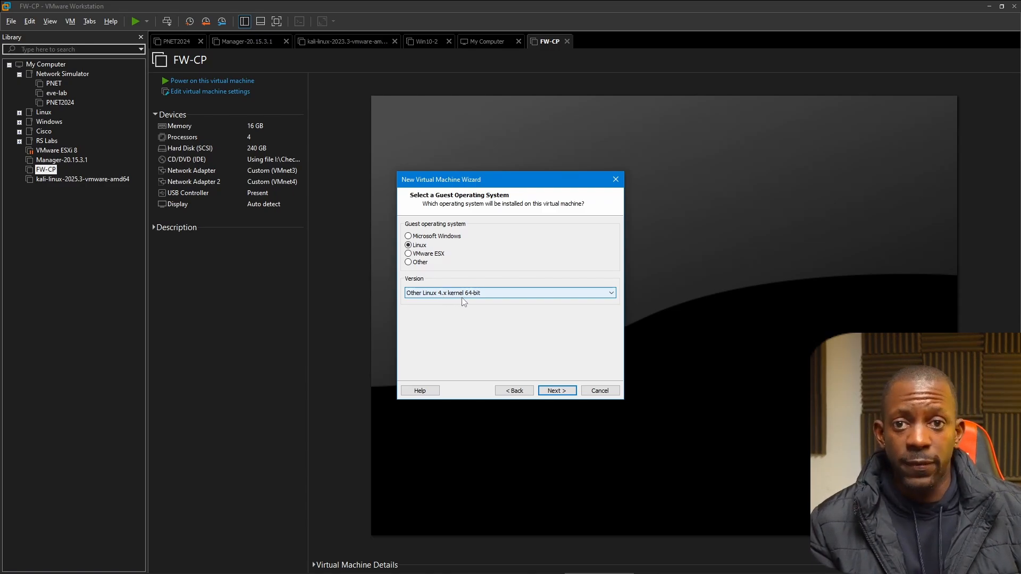
click(556, 390)
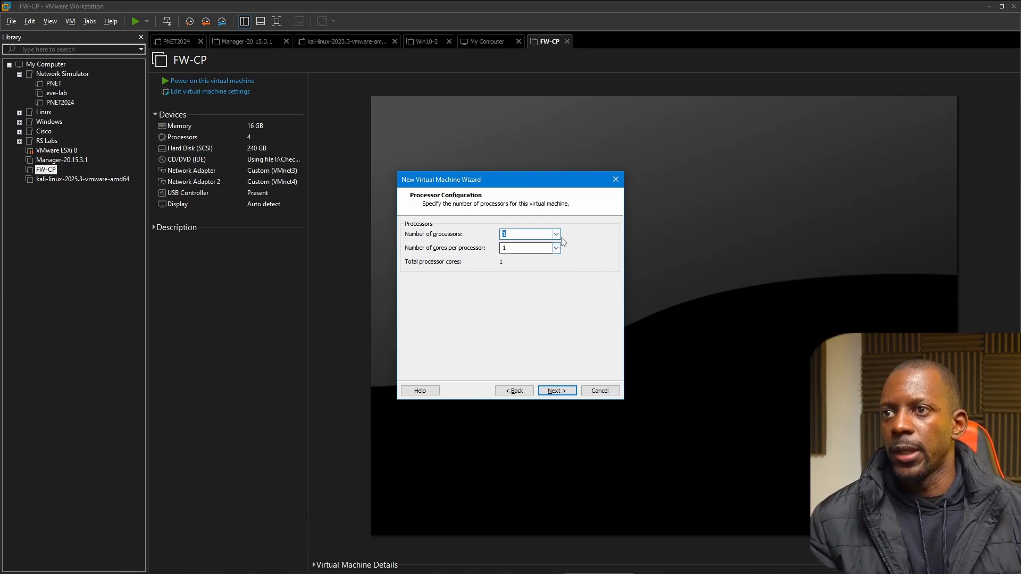
Set the new virtual machine to 4 processors and 17556 MB of memory.
click(556, 234)
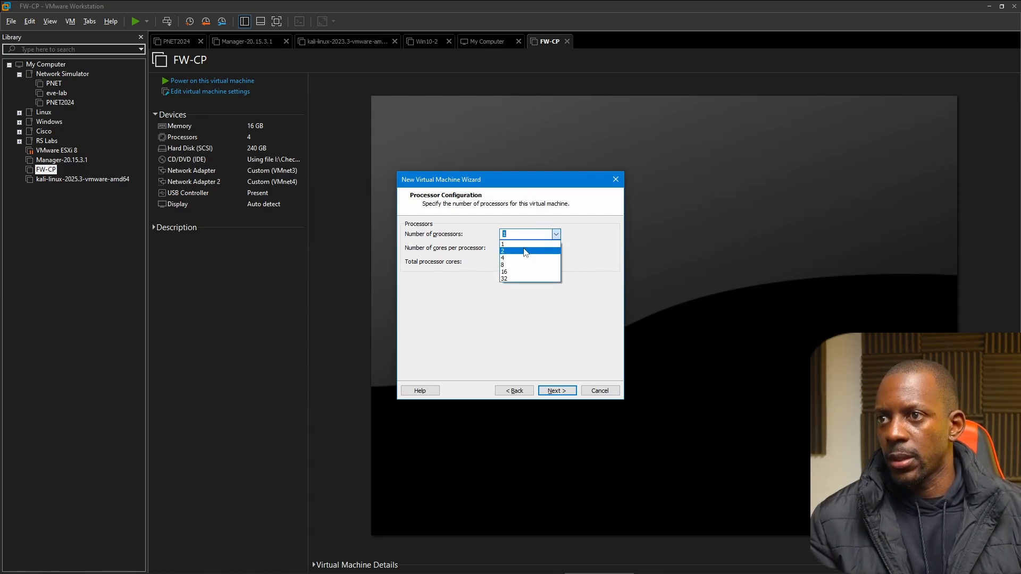
click(524, 253)
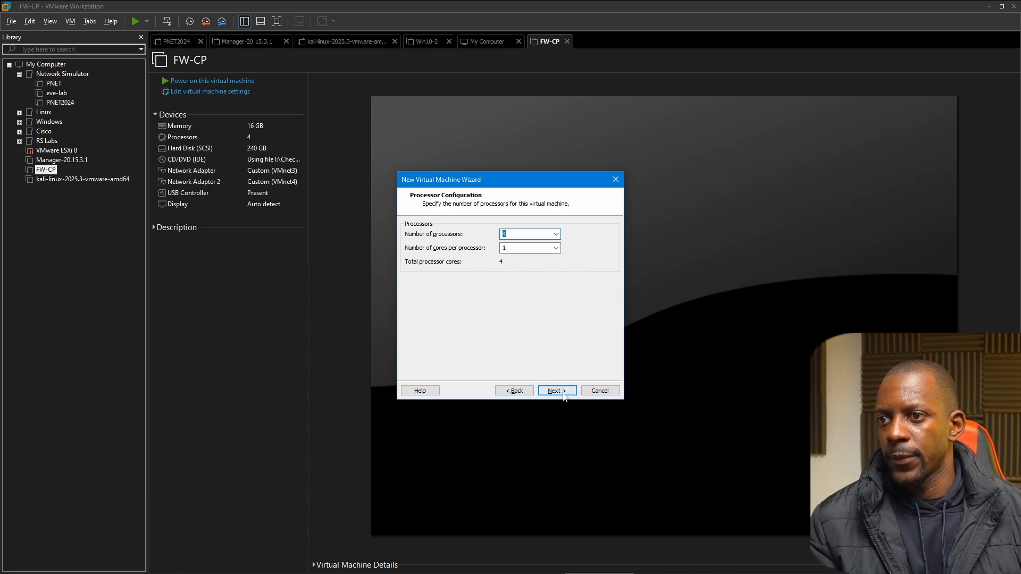
click(561, 393)
drag(434, 298, 435, 268)
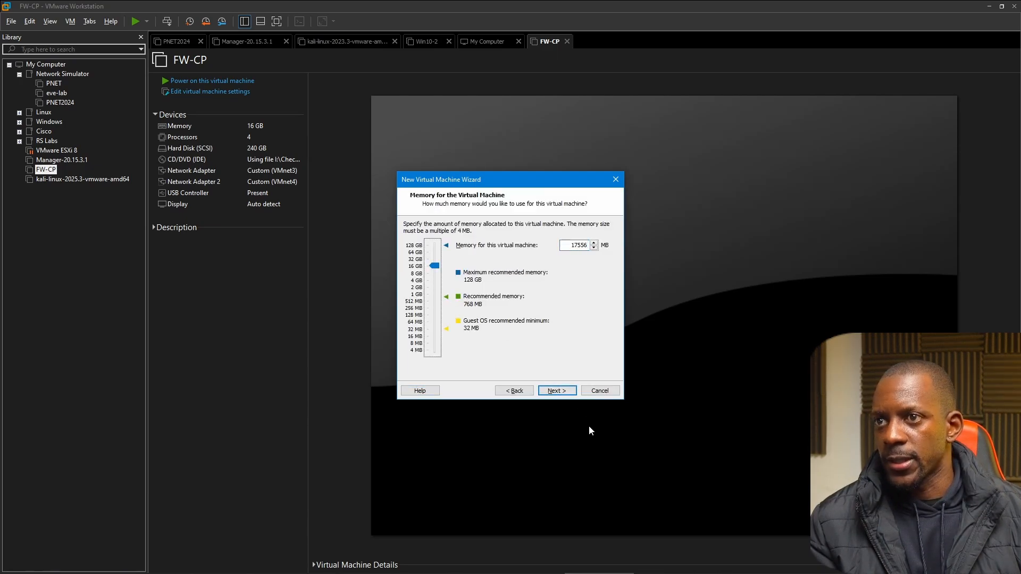
click(563, 391)
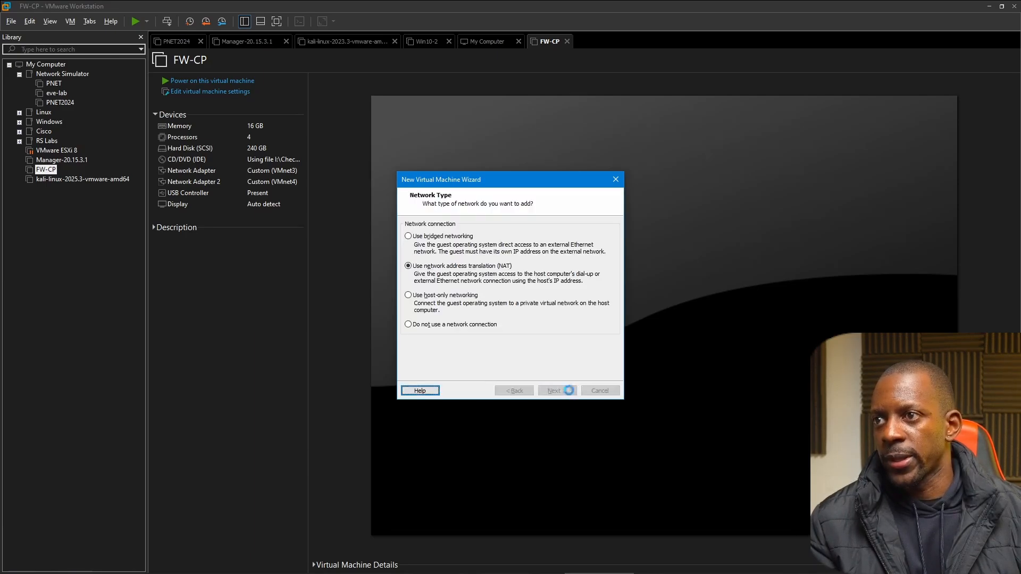
Accept NAT networking, give the machine a new 200 GB SCSI disk split into multiple files, and finish creating it.
click(569, 393)
click(569, 393)
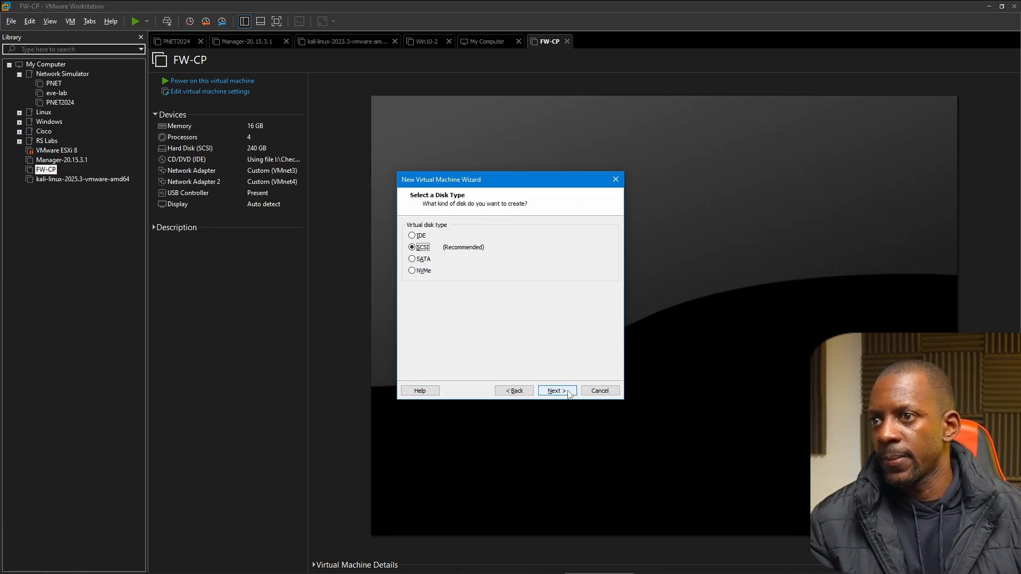
click(569, 393)
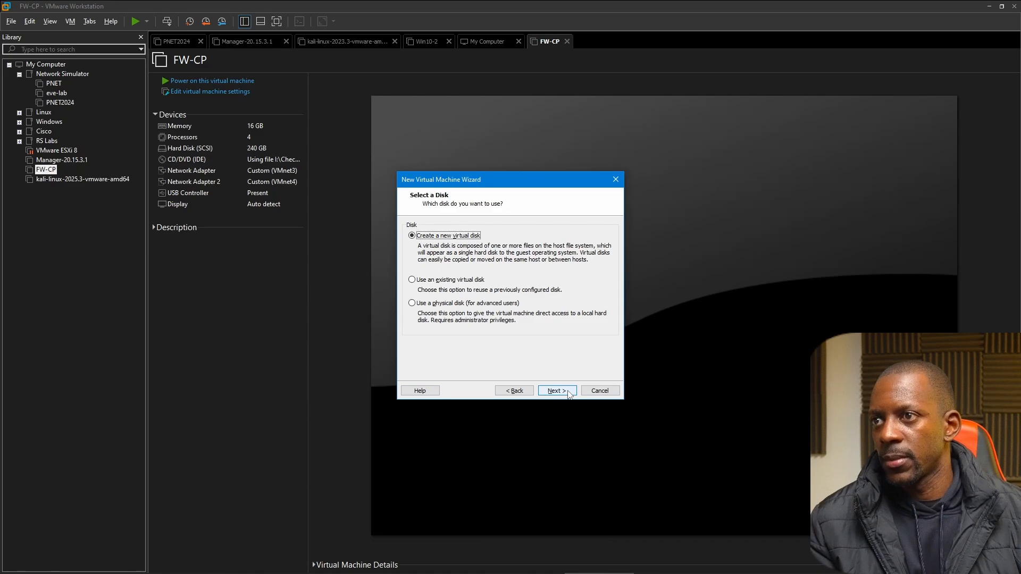
click(555, 391)
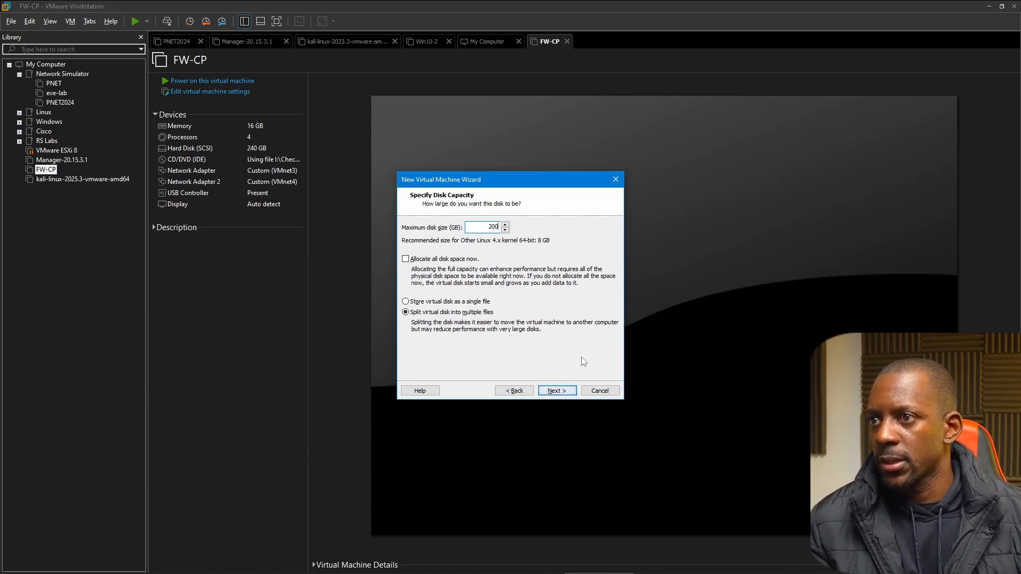
click(557, 393)
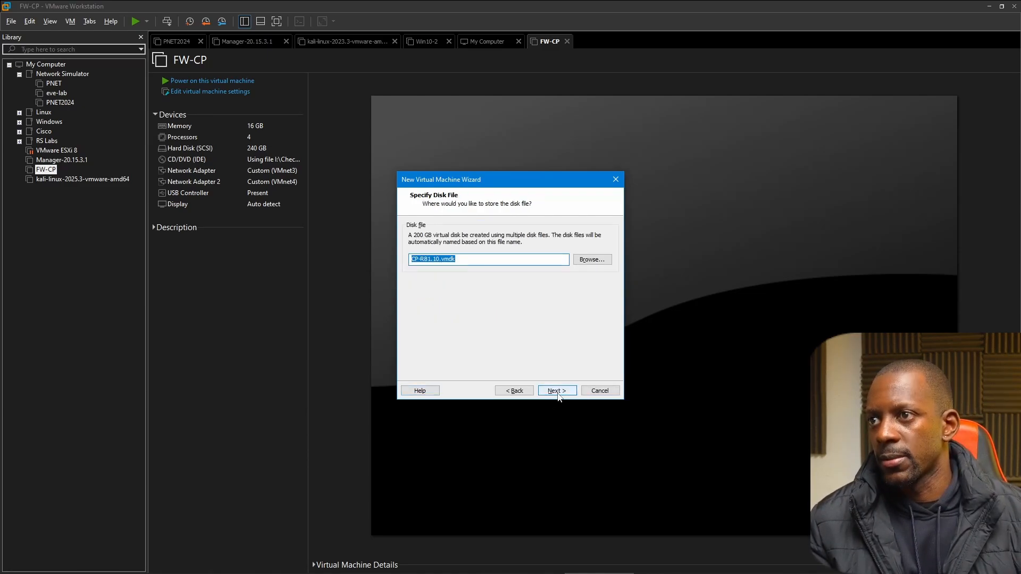
click(556, 390)
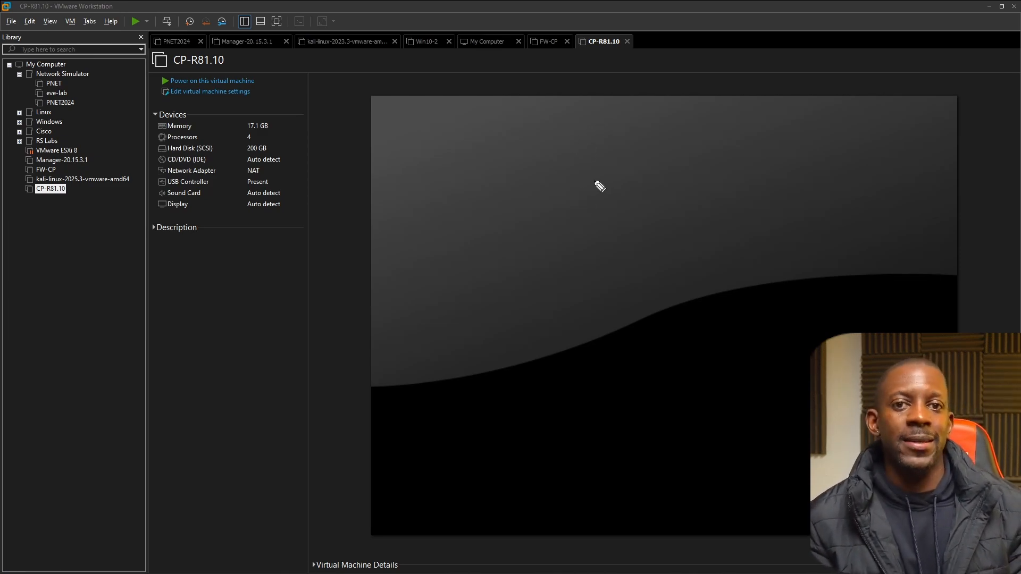
Sketch a firewall over the empty virtual machine screen with one connection line extending from each side.
mouse_move(609, 153)
mouse_down()
mouse_move(574, 222)
mouse_move(542, 211)
mouse_up()
mouse_move(559, 138)
mouse_down()
mouse_move(604, 150)
mouse_move(561, 215)
mouse_move(579, 214)
mouse_up()
drag(594, 155, 593, 213)
drag(556, 174, 611, 171)
drag(561, 195, 695, 194)
drag(558, 177, 474, 175)
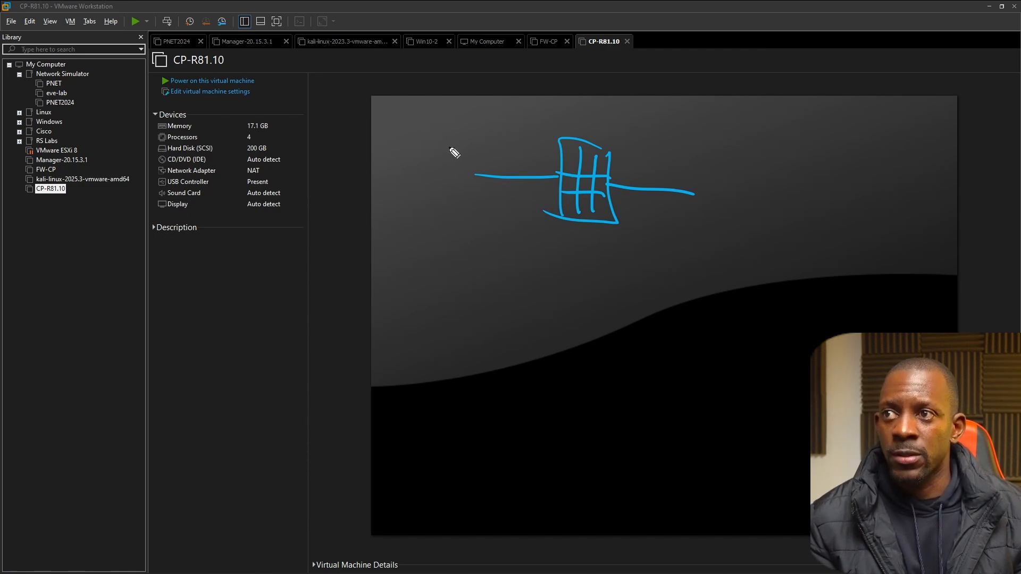
Handwrite Internet above and WAN below the outer end of the firewall's first connection line.
mouse_move(422, 143)
mouse_down()
mouse_move(473, 153)
mouse_move(506, 136)
mouse_move(513, 153)
mouse_up()
click(424, 129)
drag(409, 130, 428, 129)
mouse_move(431, 202)
mouse_down()
mouse_move(449, 212)
mouse_move(498, 196)
mouse_up()
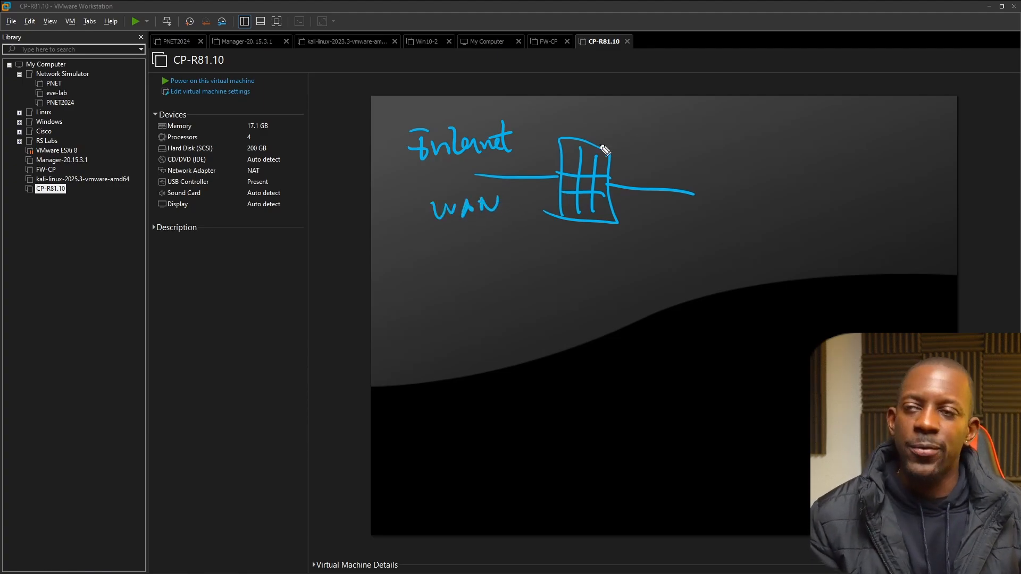
Handwrite labels above and below the firewall's other connection line, opposite the WAN side, undoing a stroke along the way.
click(678, 137)
mouse_move(681, 133)
mouse_down()
mouse_move(688, 164)
mouse_move(697, 161)
mouse_up()
key(ctrl+z)
mouse_move(667, 209)
mouse_down()
mouse_move(682, 233)
mouse_move(723, 216)
mouse_up()
mouse_move(673, 136)
mouse_down()
mouse_move(680, 158)
mouse_move(726, 167)
mouse_move(739, 155)
mouse_move(764, 168)
mouse_up()
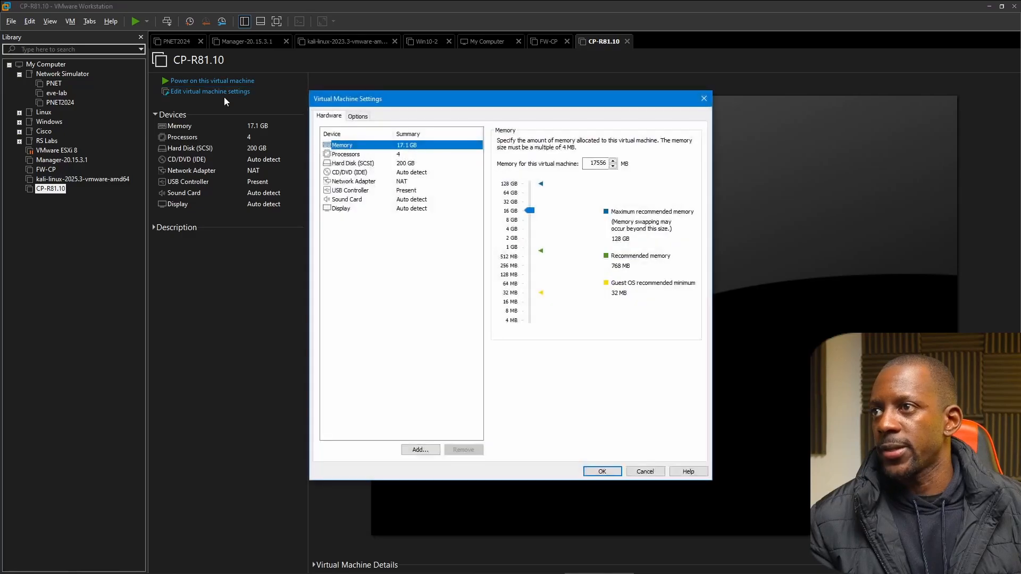
Add a second network adapter to the CP-R81.10 virtual machine's hardware.
click(375, 184)
click(420, 450)
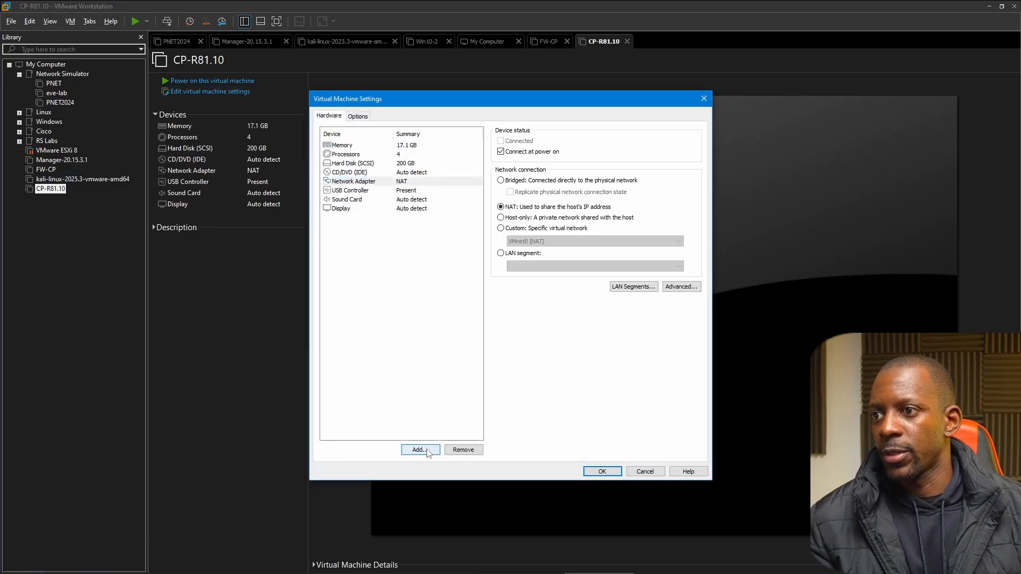
click(429, 268)
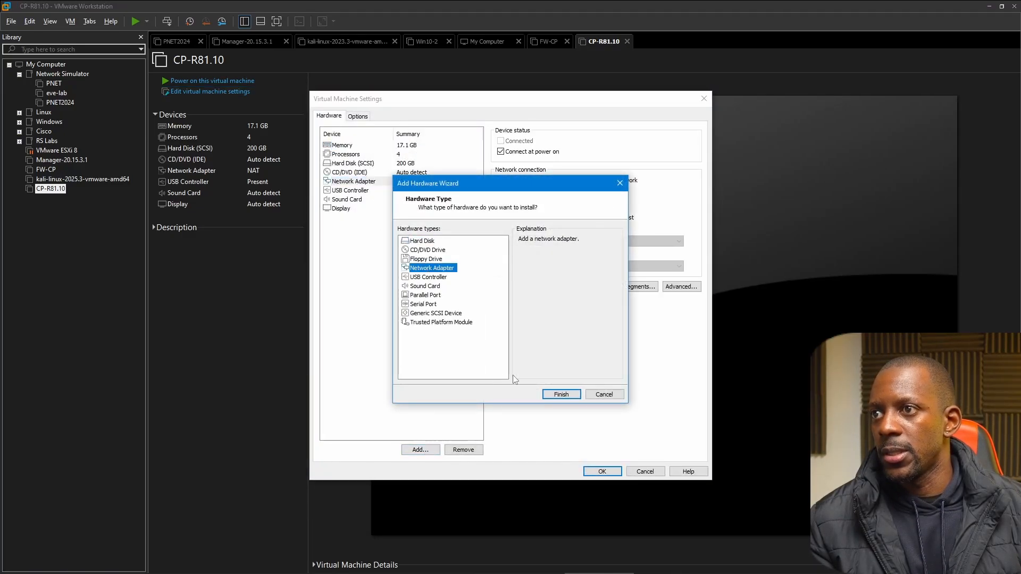
click(561, 394)
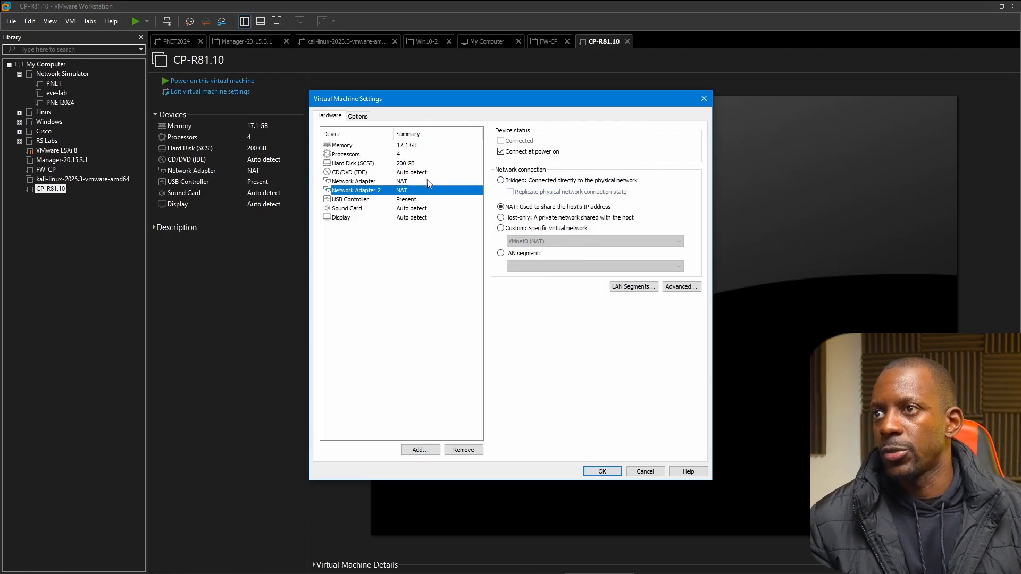
Attach the Check Point R81.10 ISO image to the CD/DVD drive and power on the virtual machine.
click(426, 174)
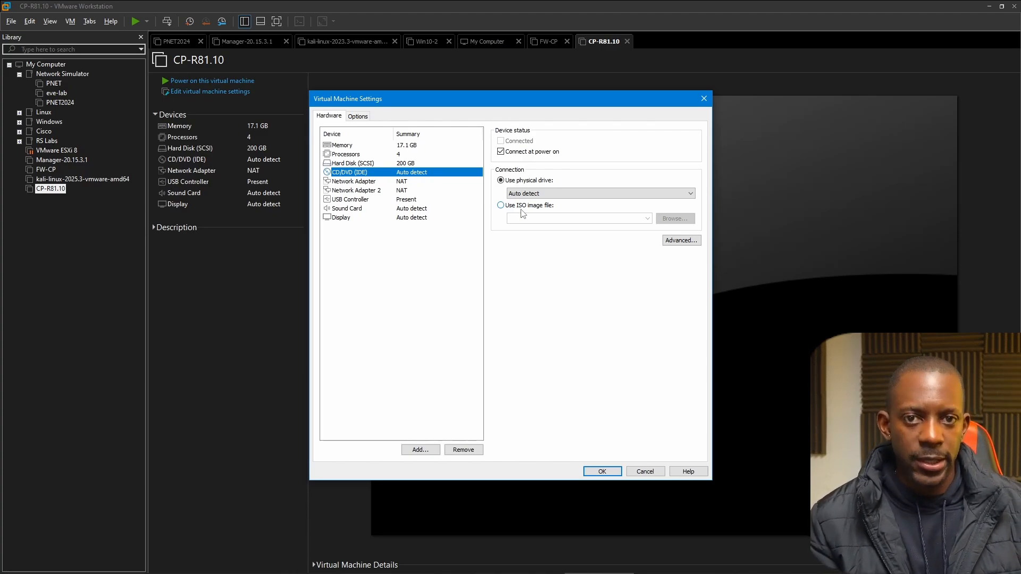
key(Return)
click(237, 82)
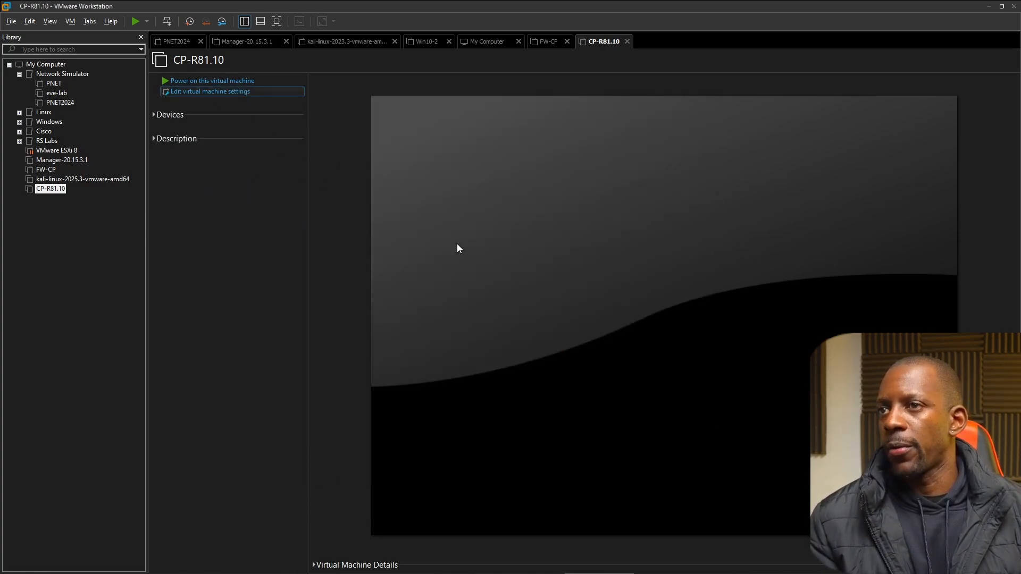
Start installing Gaia R81.10 on this system and accept the default partitions, with 32 GB each for system-root and logs.
click(534, 308)
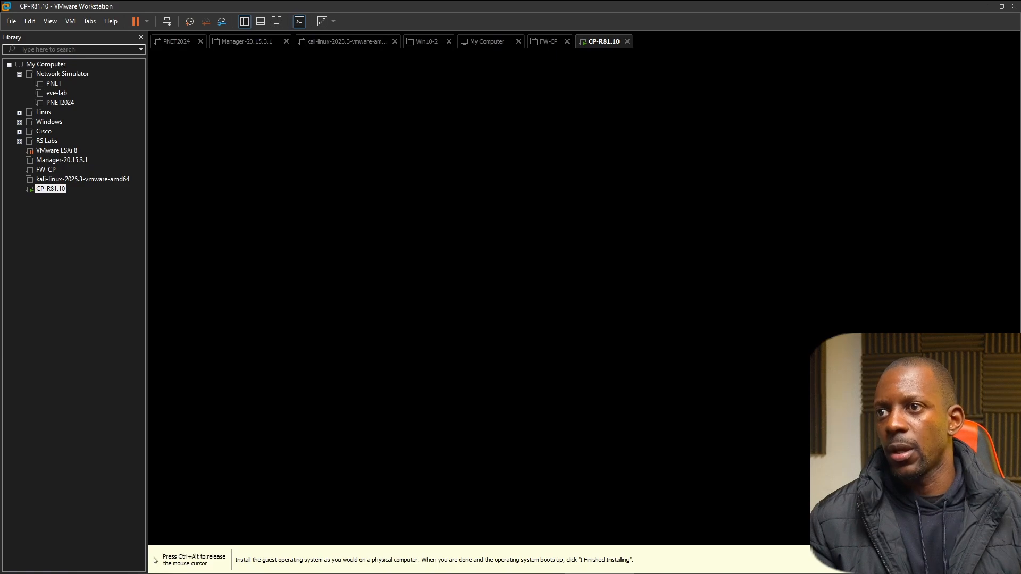
key(Up)
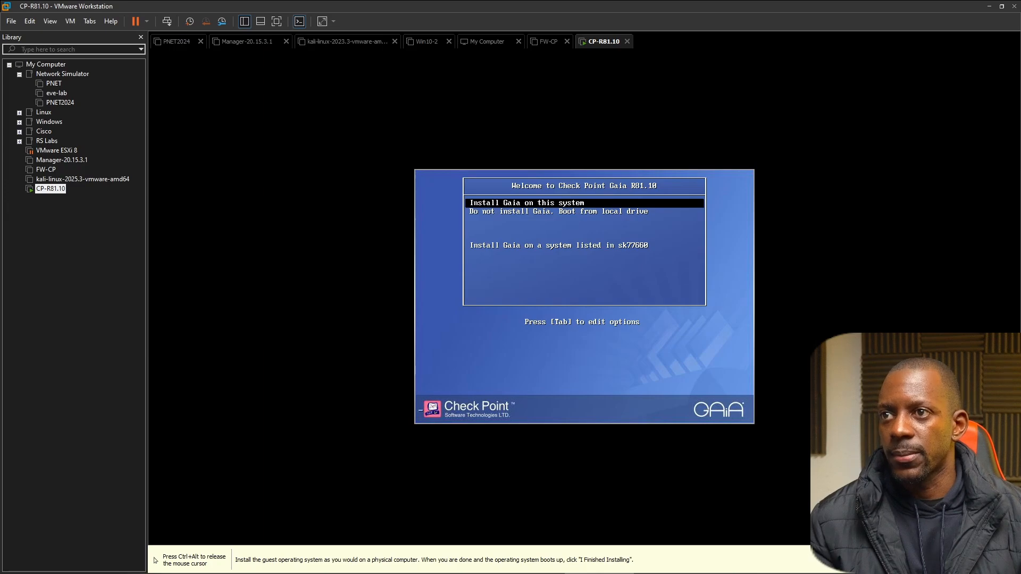
key(Return)
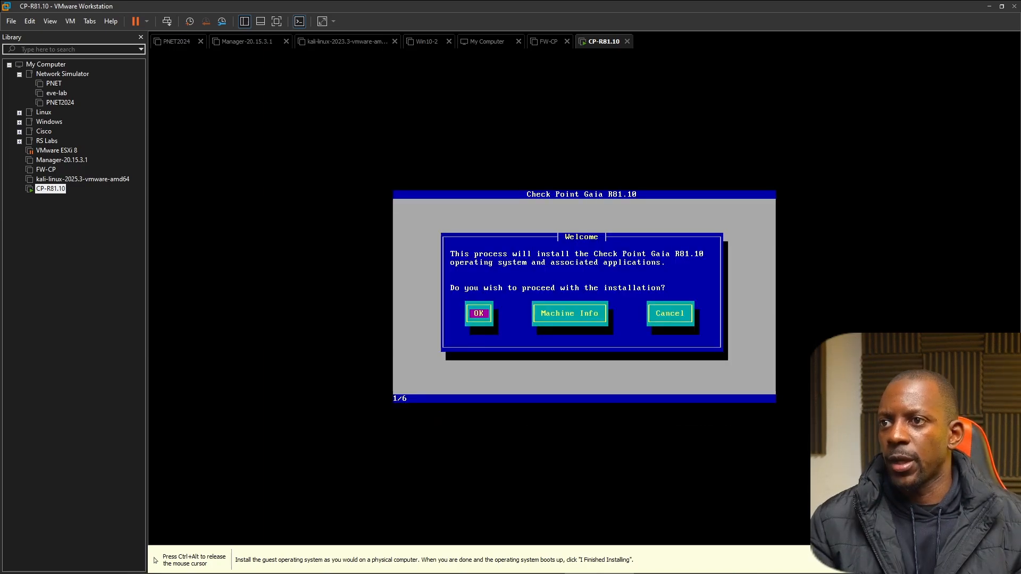
key(Return)
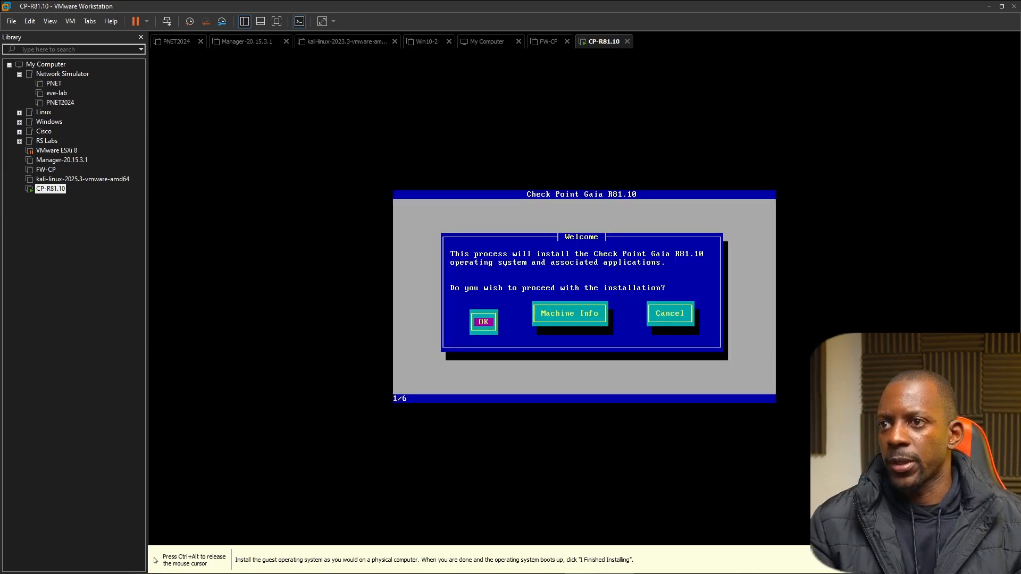
key(Return)
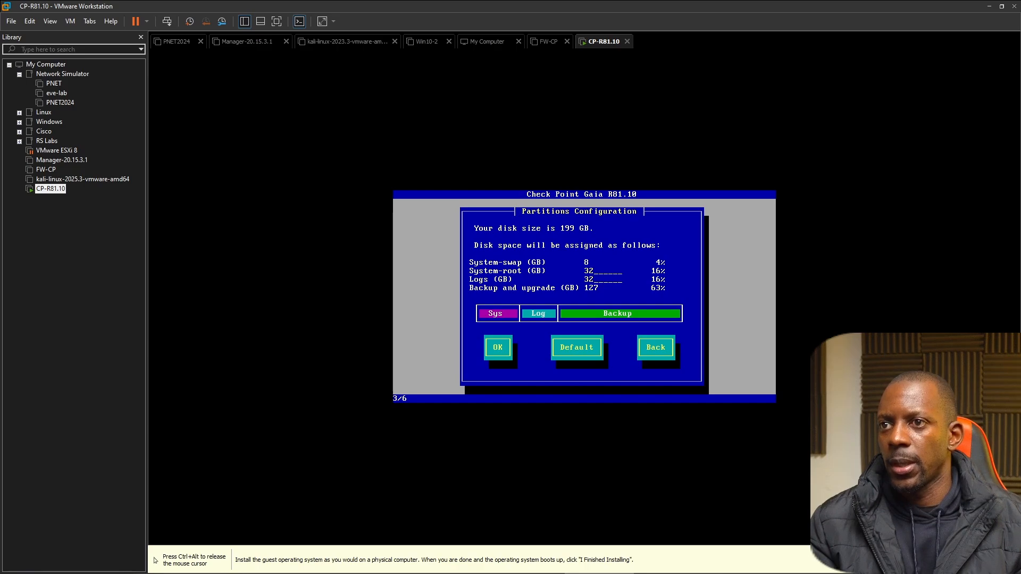
key(Tab)
key(Tab)
key(Return)
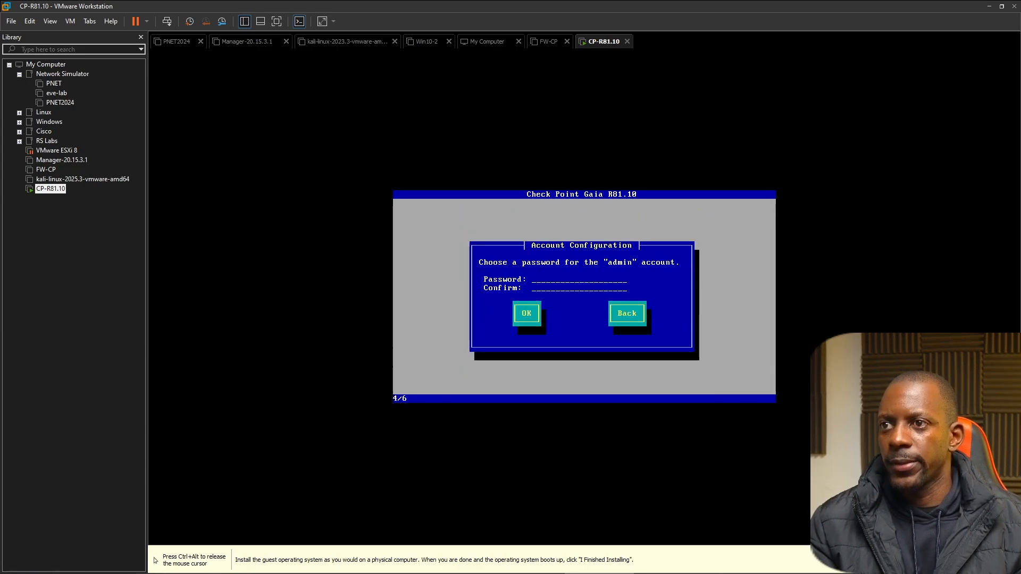
Set and confirm the password for the Gaia admin account.
text(******)
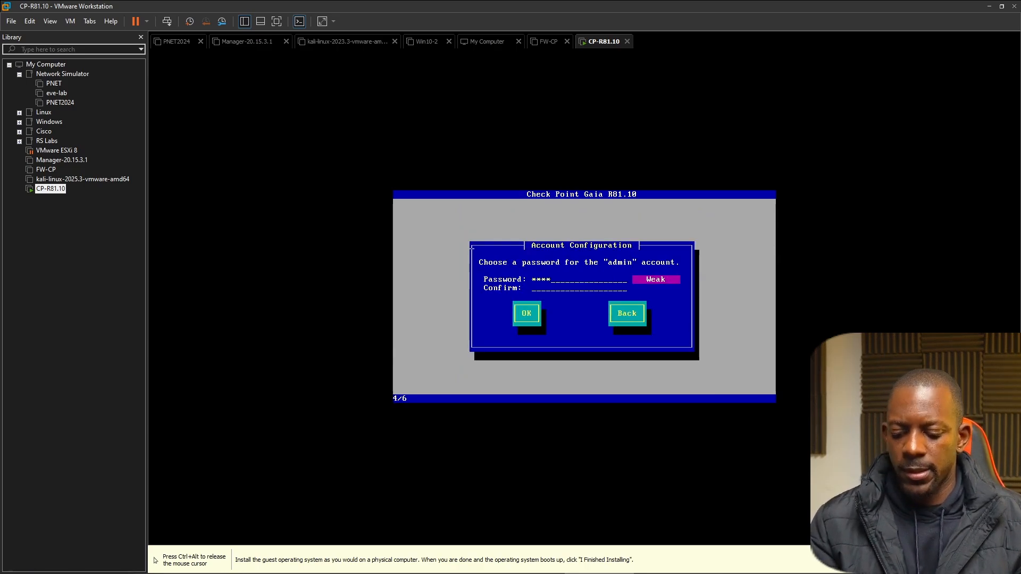
text(**)
key(Tab)
text(***)
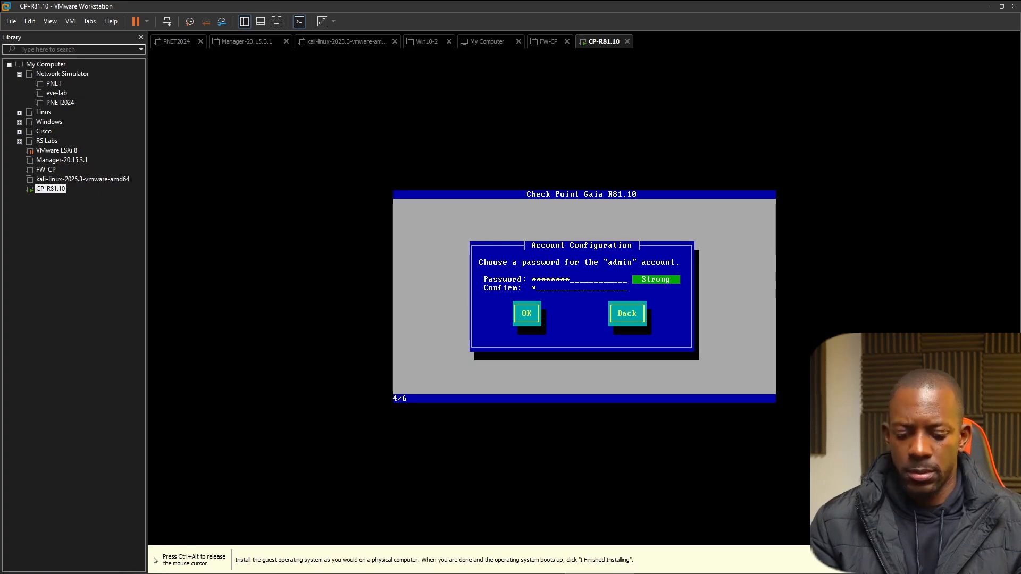
text(*****)
key(Tab)
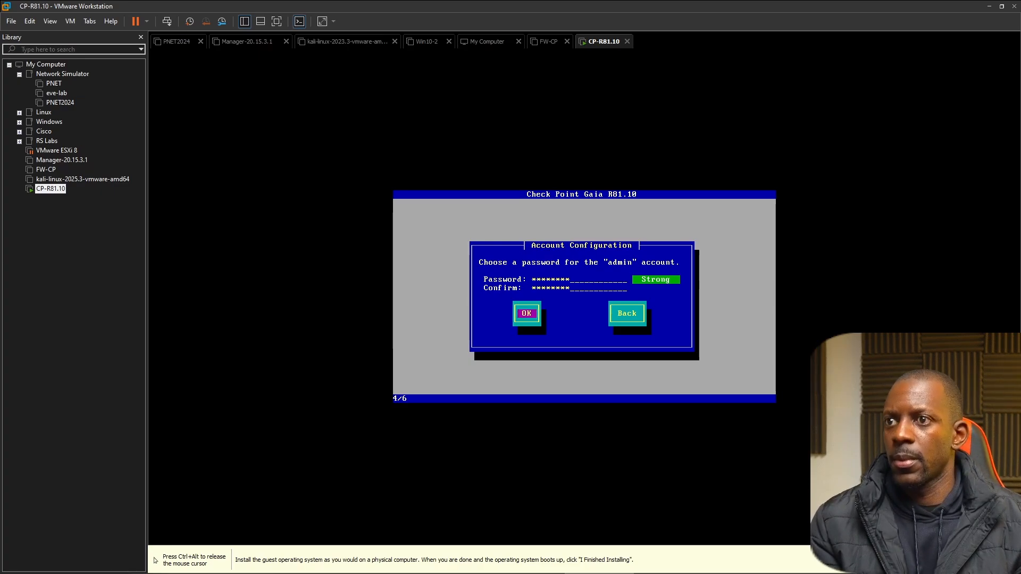
key(Return)
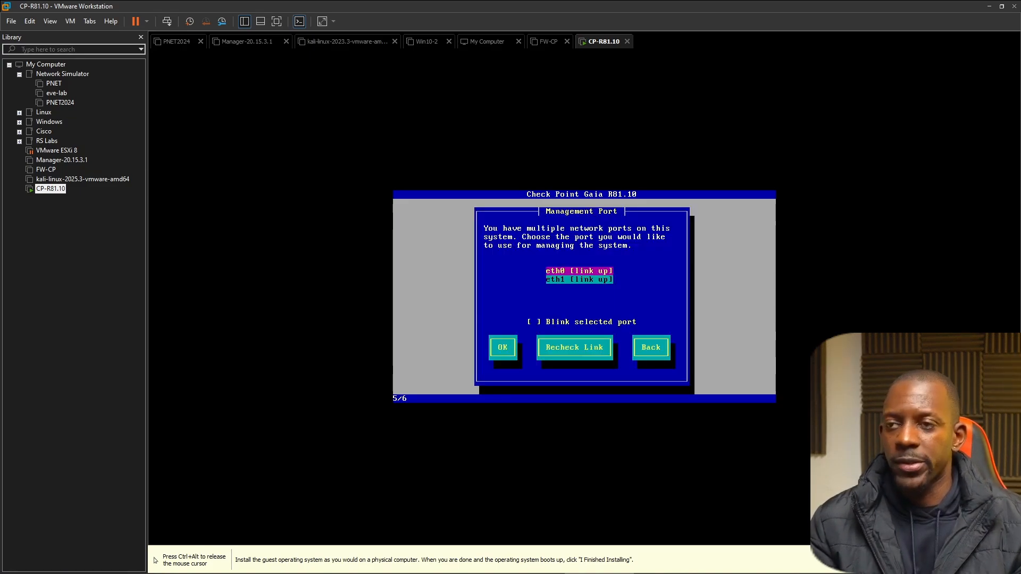
Choose eth1 as the port for managing the system.
key(Down)
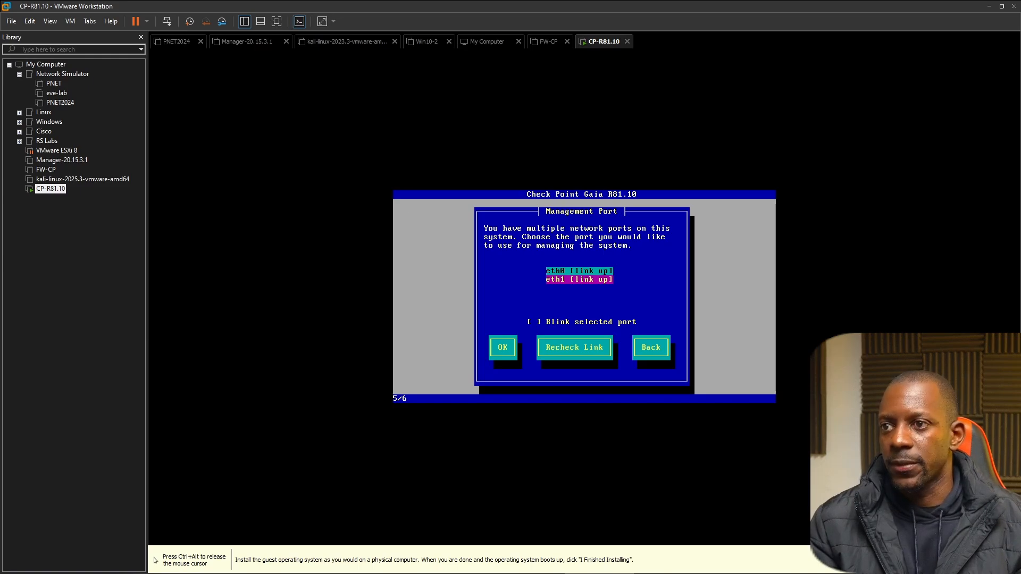
key(Tab)
key(Tab)
key(Return)
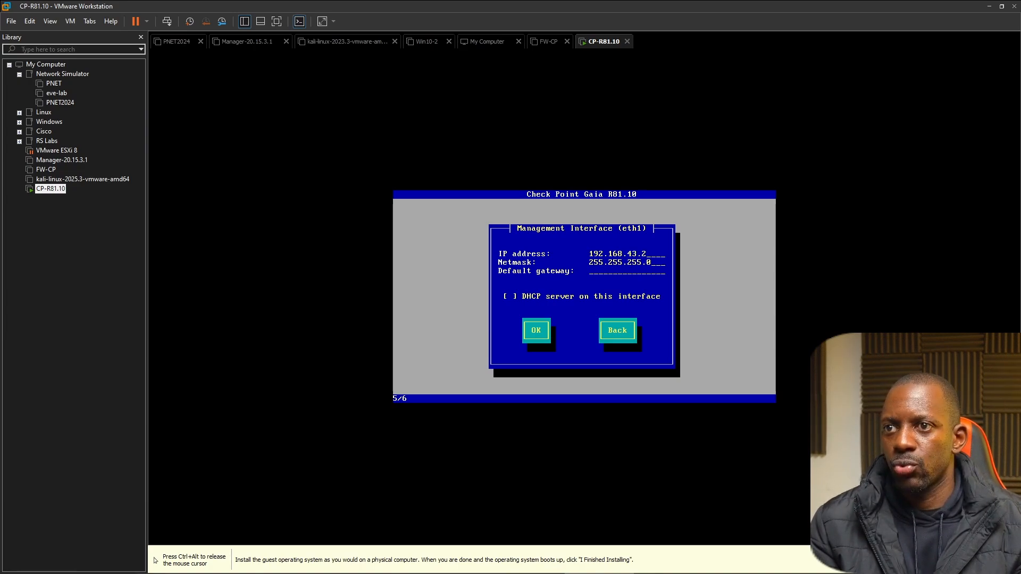
Give eth1 IP address 192.168.43.201, netmask 255.255.255.0 and no default gateway, and confirm formatting the hard drives.
text(01)
key(Tab)
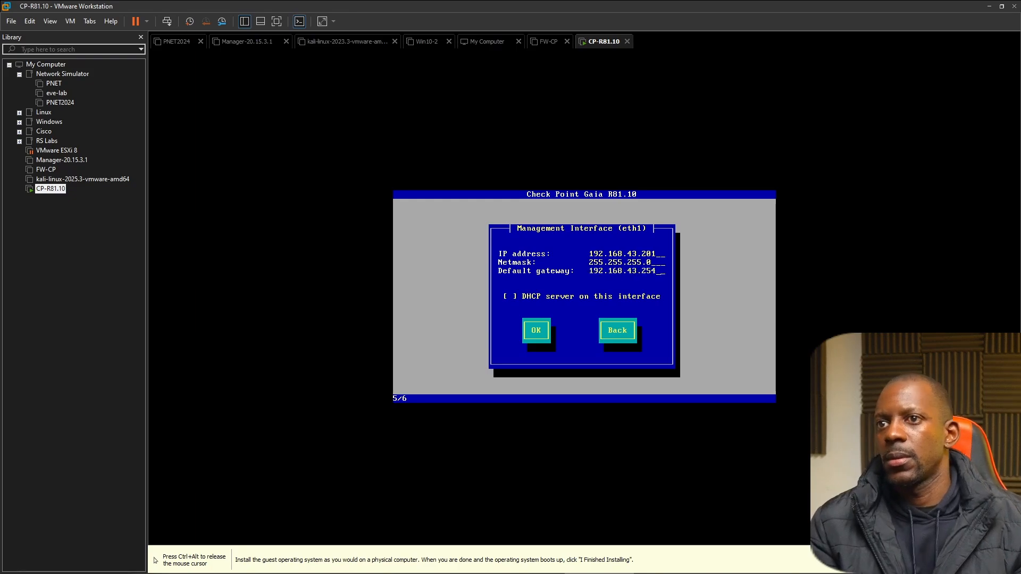
key(BackSpace)
key(BackSpace)
key(BackSpace)
key(BackSpace)
key(BackSpace)
key(BackSpace)
key(BackSpace)
key(BackSpace)
key(BackSpace)
key(BackSpace)
key(BackSpace)
key(BackSpace)
key(BackSpace)
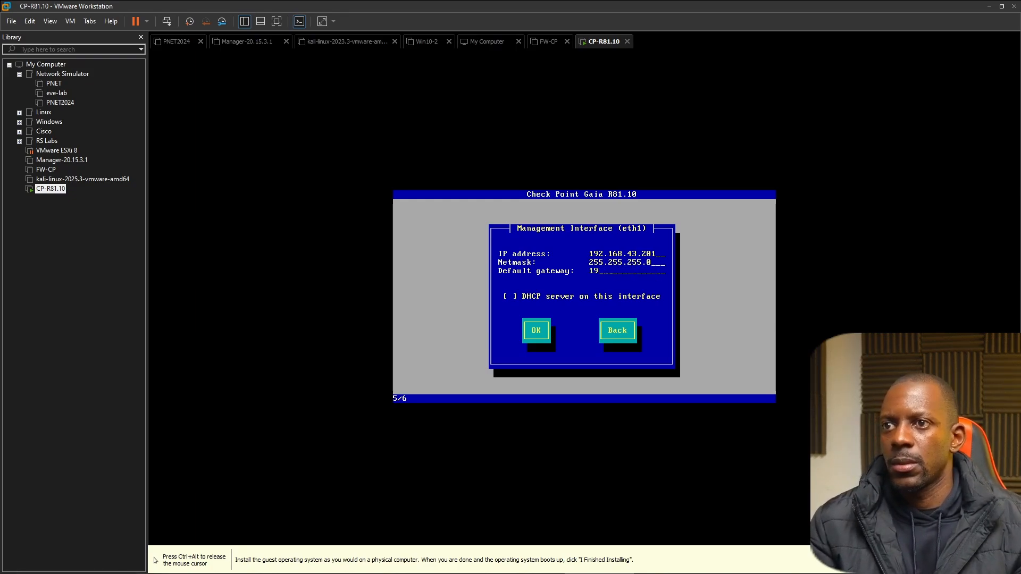
key(Tab)
key(Tab)
key(Return)
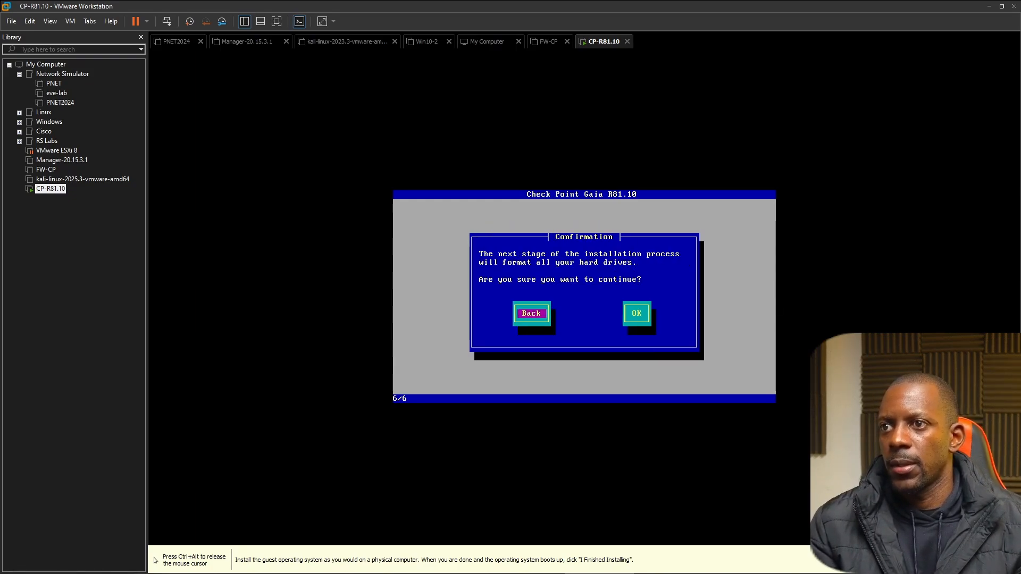
key(Tab)
key(Return)
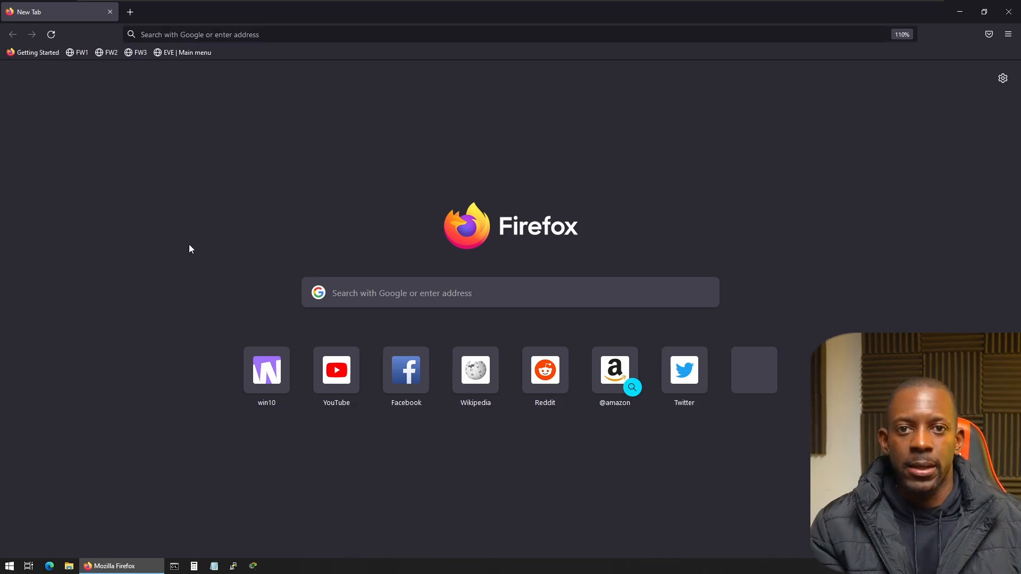
click(213, 35)
text(ht)
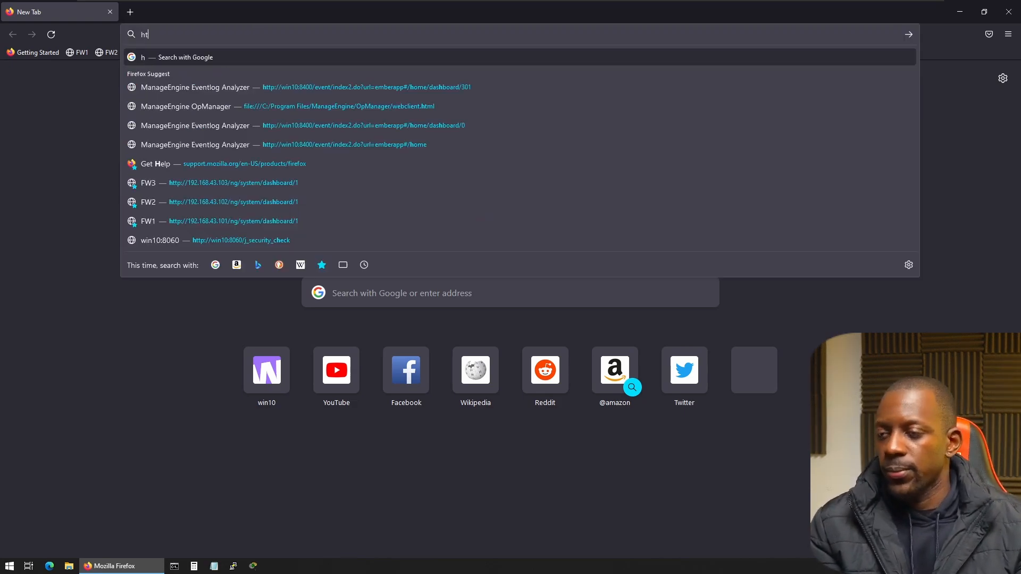
text(tps://)
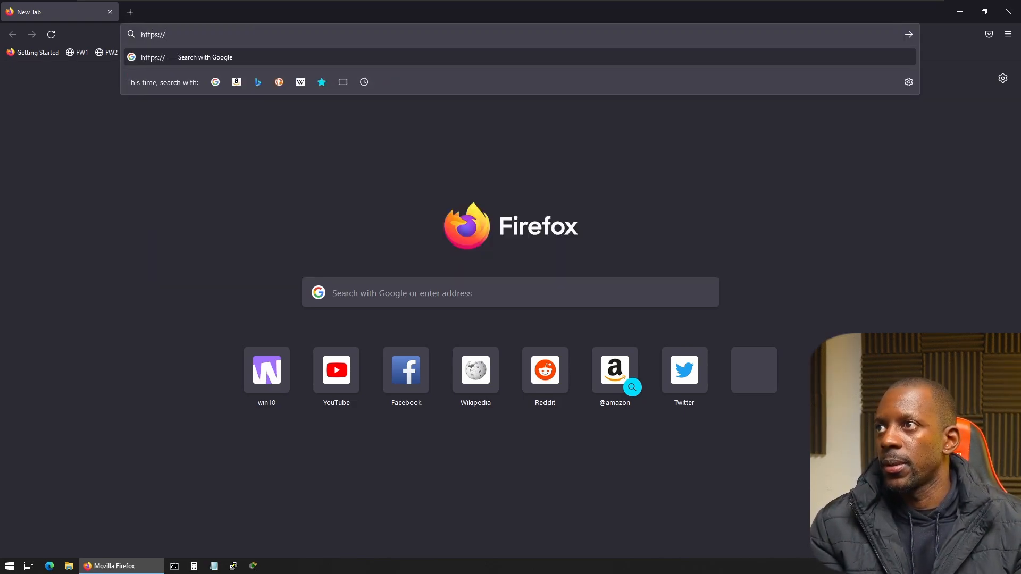
text(192.1)
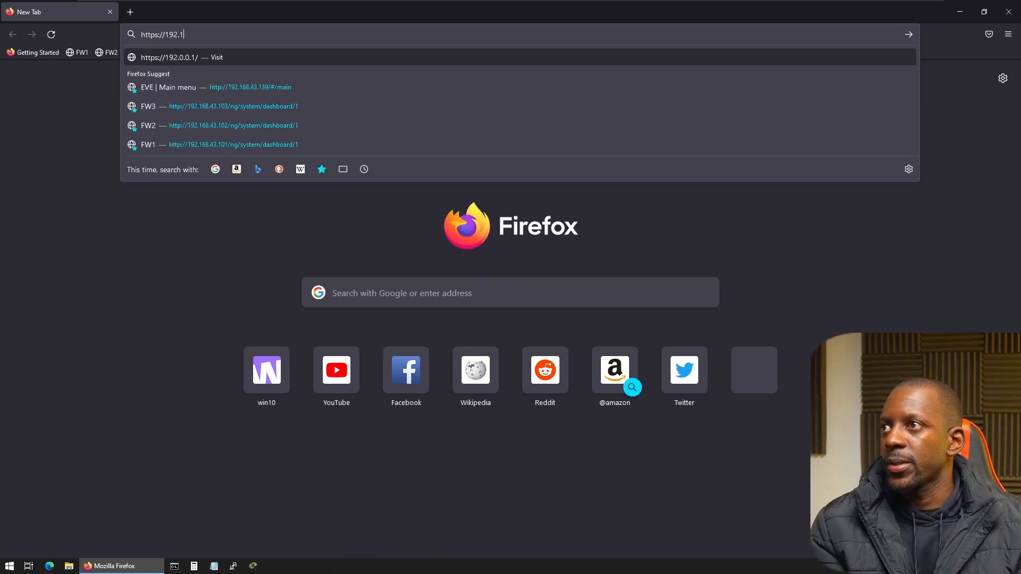
text(68.43.201)
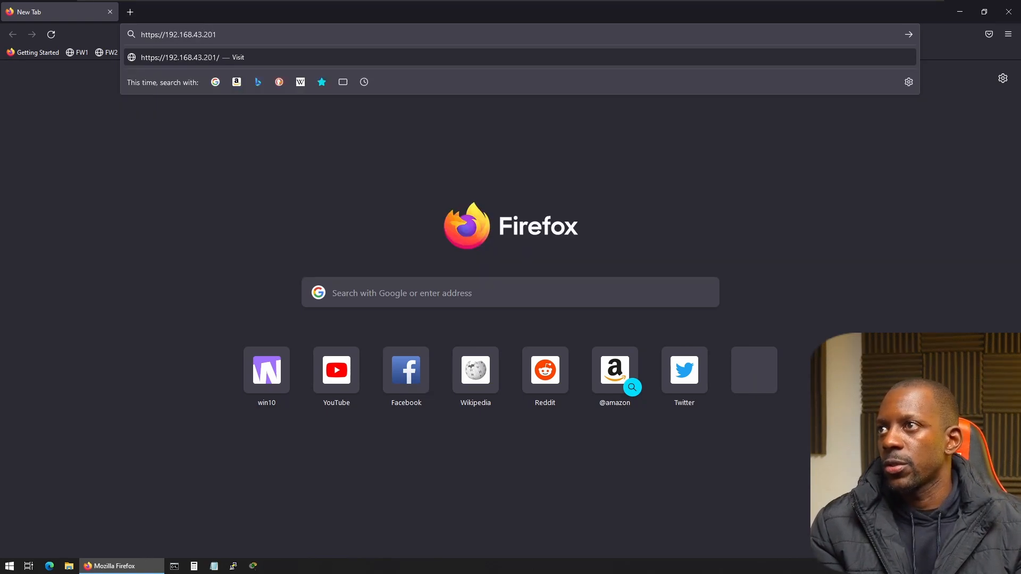
key(Return)
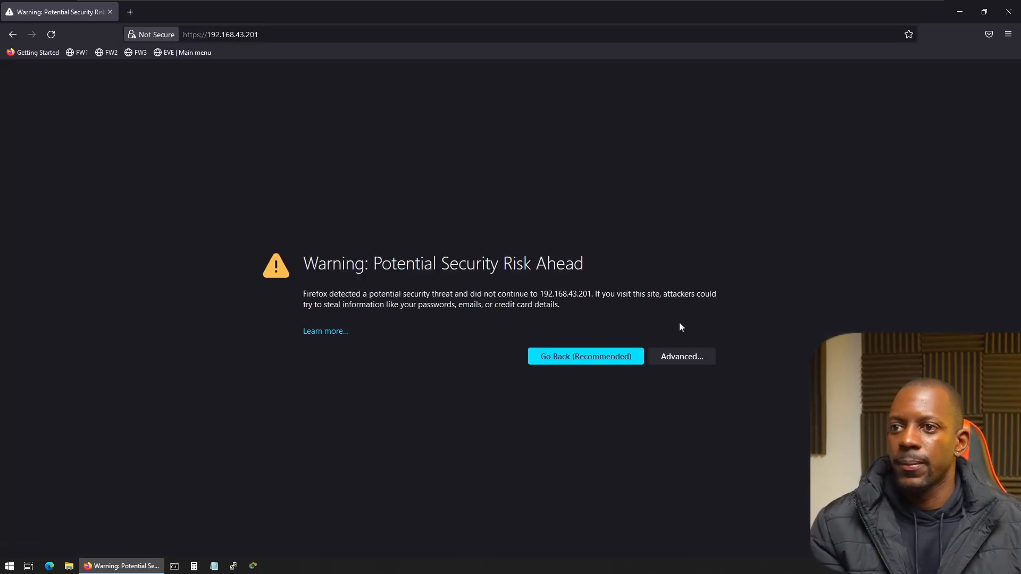
click(683, 362)
click(628, 534)
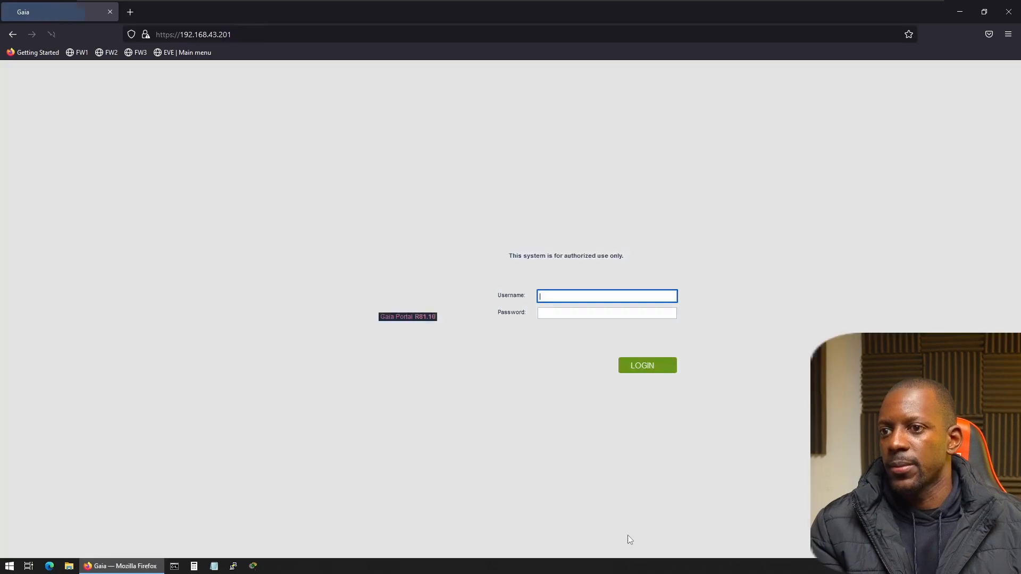
Log in to the Gaia portal as admin with the account password.
text(admin)
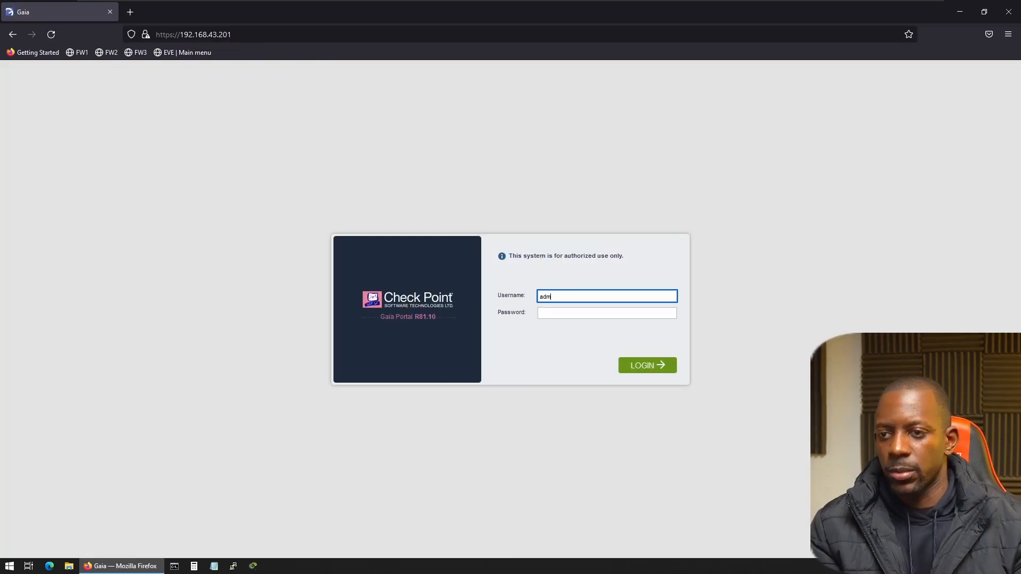
key(Tab)
text(admin)
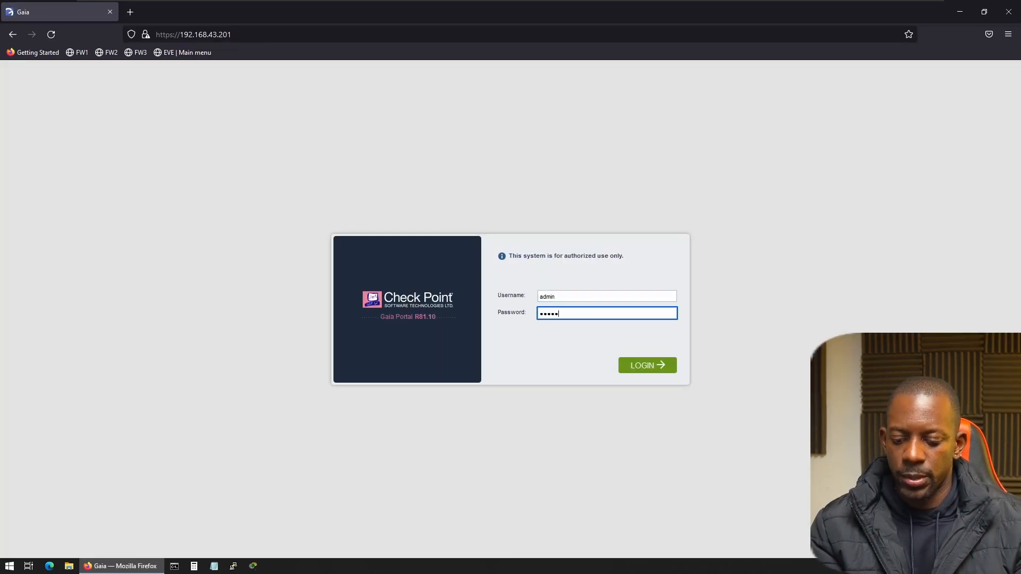
text(123)
key(Return)
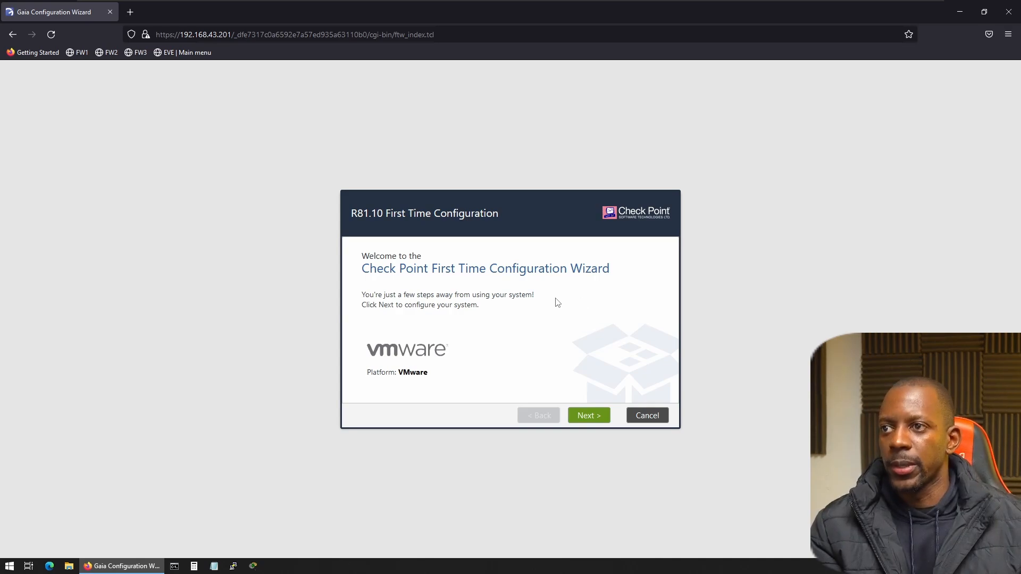
Continue with R81.10 configuration in the first-time wizard, keeping the eth1 management connection settings and the default Internet connection settings.
click(597, 415)
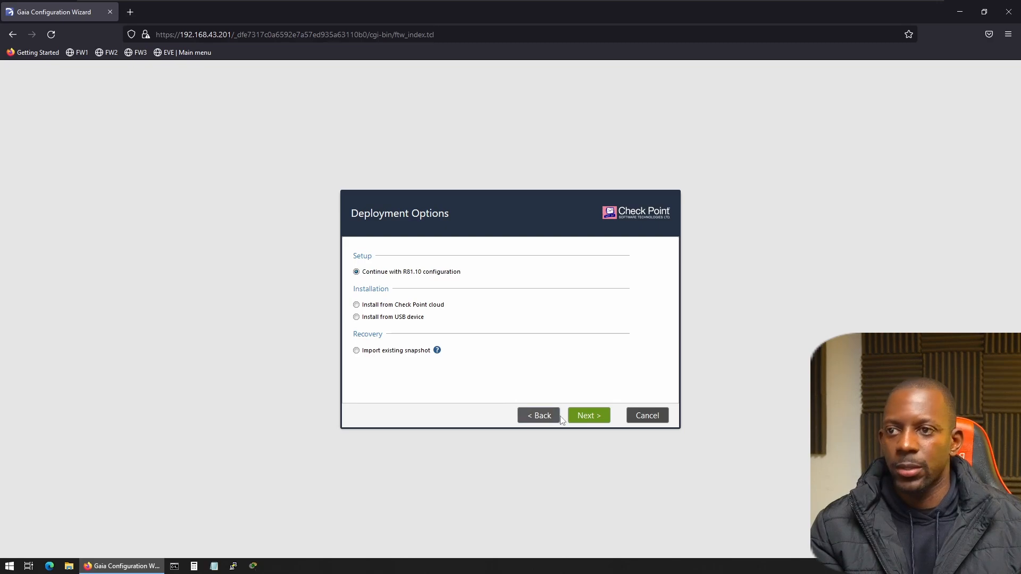
click(592, 416)
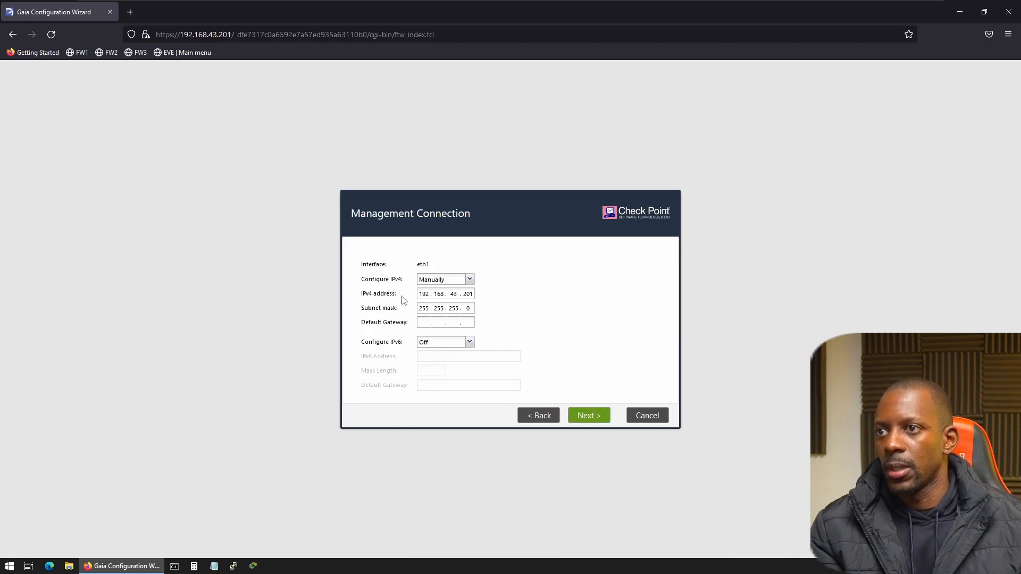
click(592, 417)
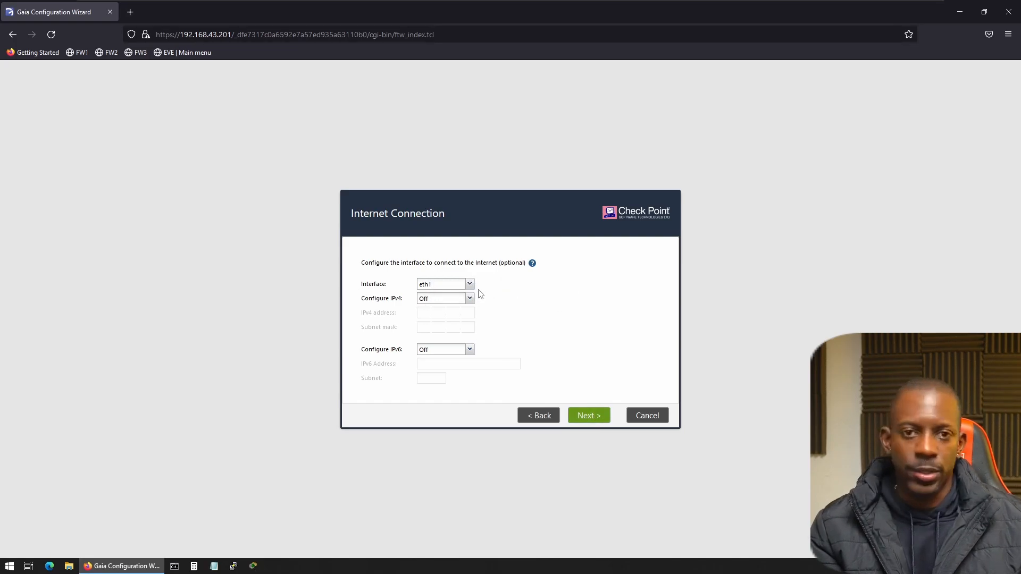
click(589, 416)
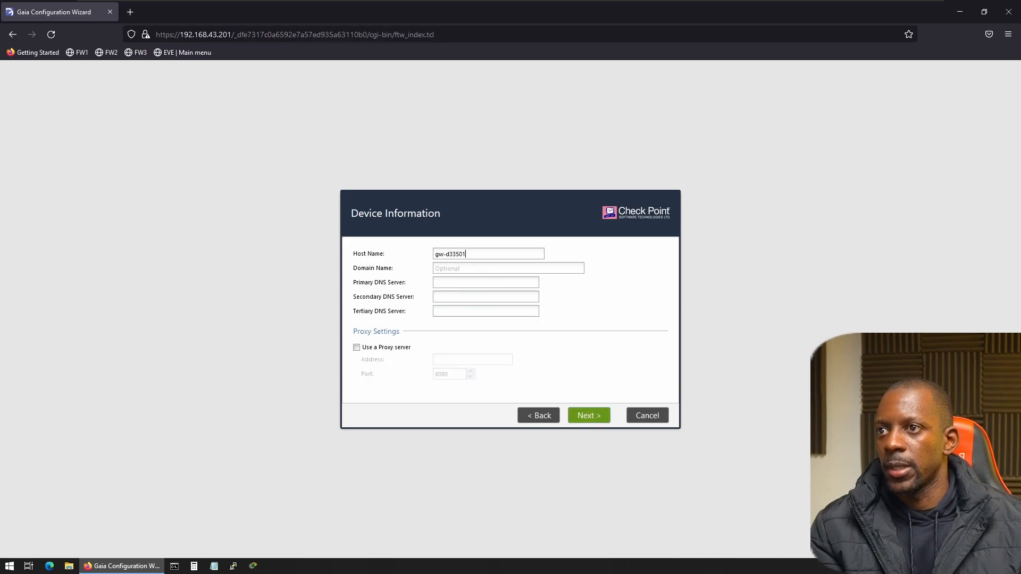
Set the device's host name to CP-FW, leave the domain, DNS and proxy settings unset, and continue the wizard.
key(ctrl+a)
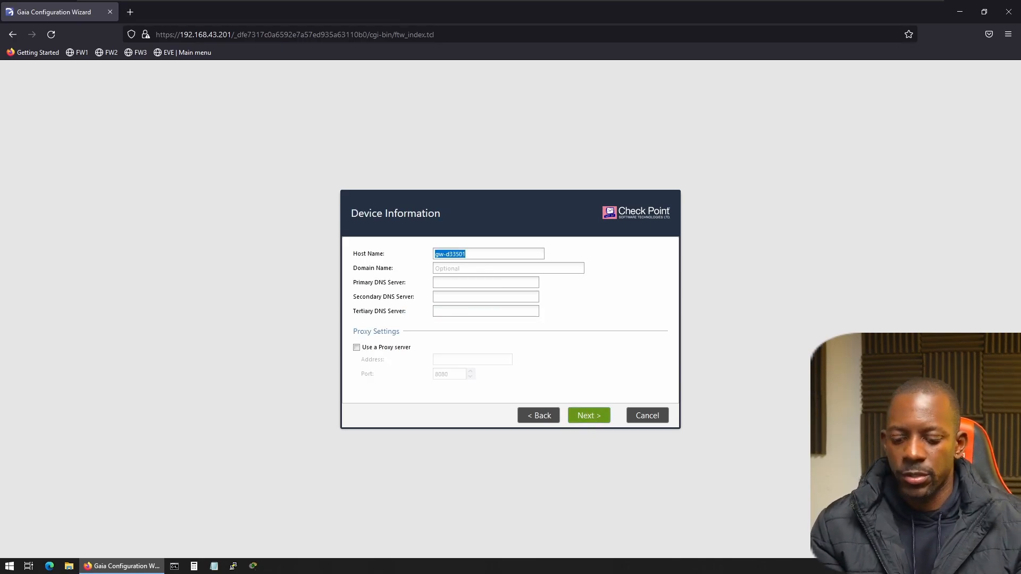
text(F)
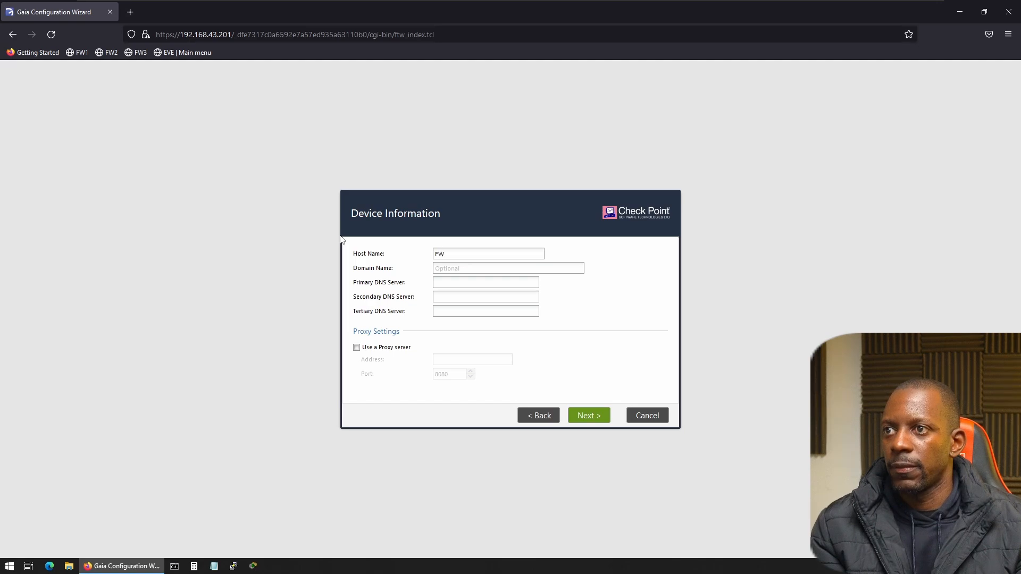
key(BackSpace)
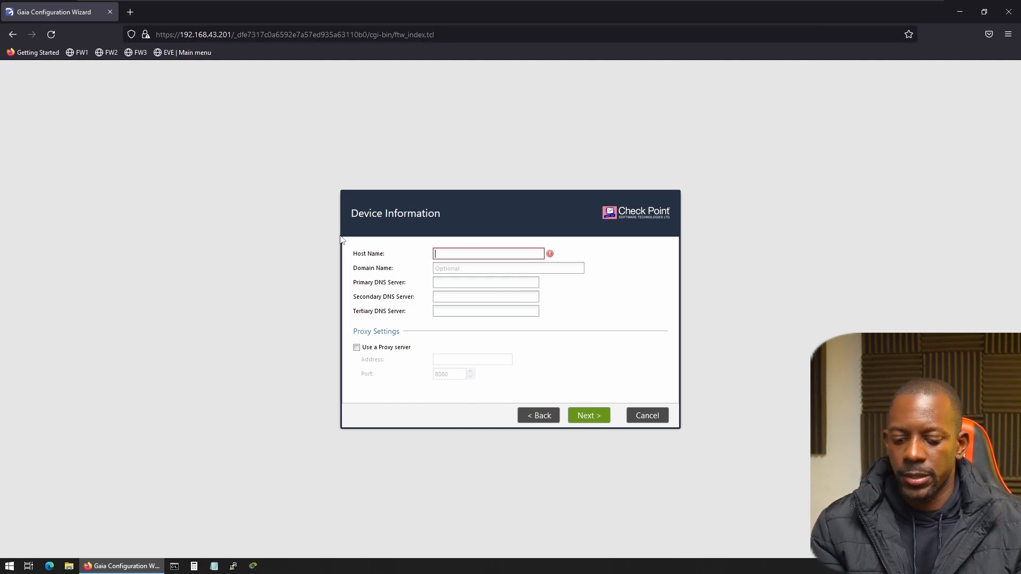
text(CP-)
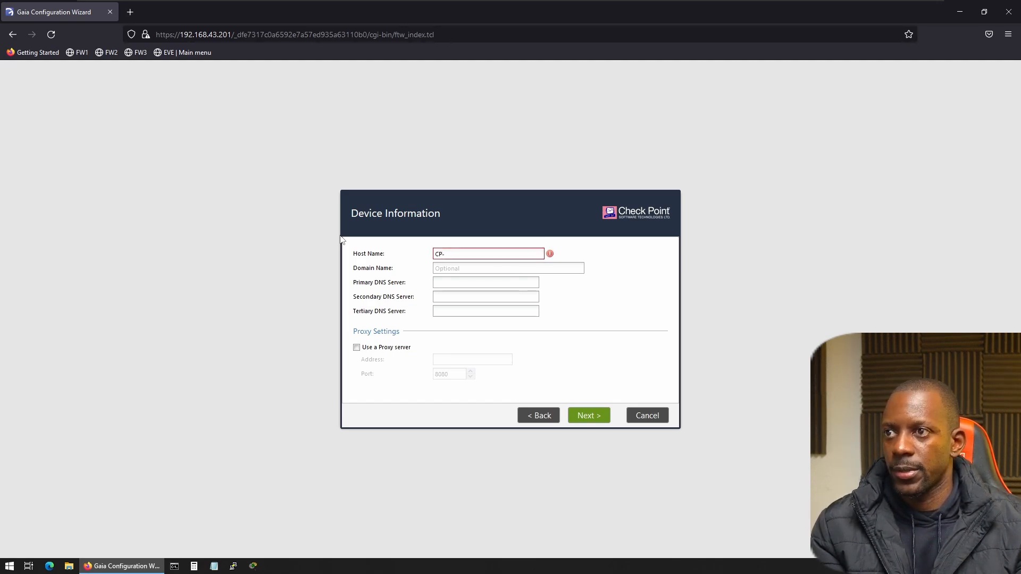
text(FW)
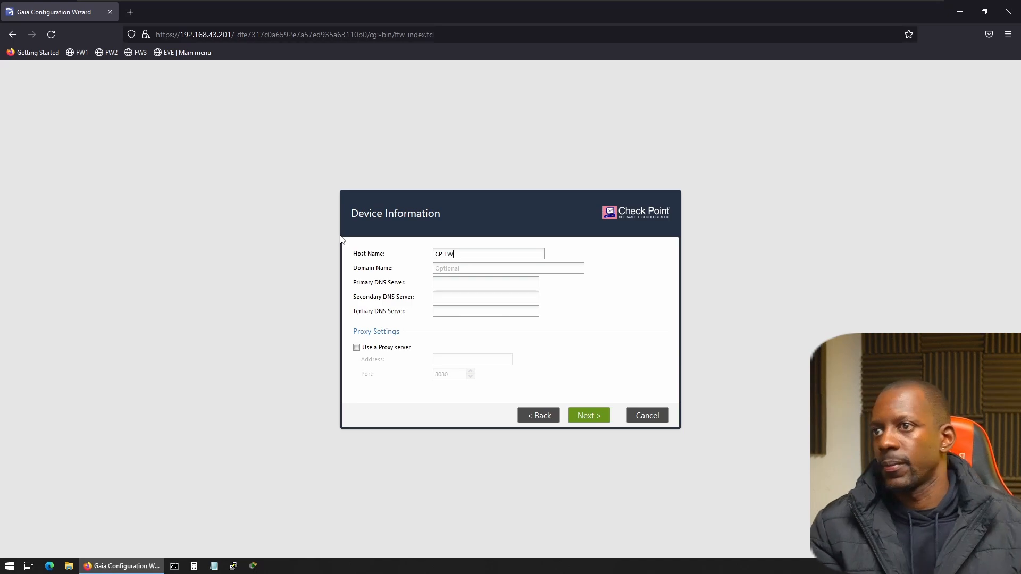
click(585, 419)
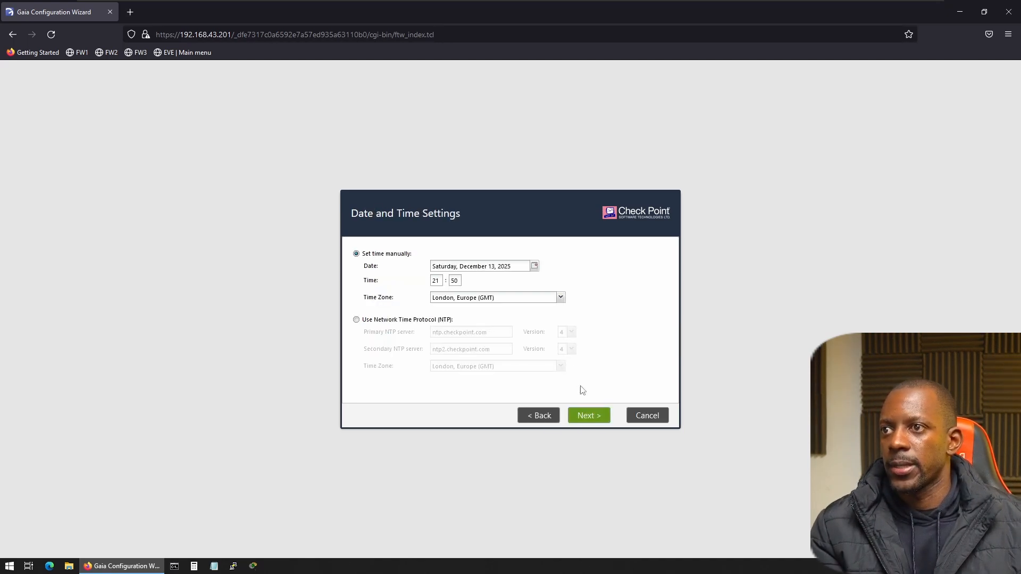
Keep the wizard's default date and time, Security Gateway and Security Management products, Gaia admin administrator and any-IP GUI client settings.
click(585, 416)
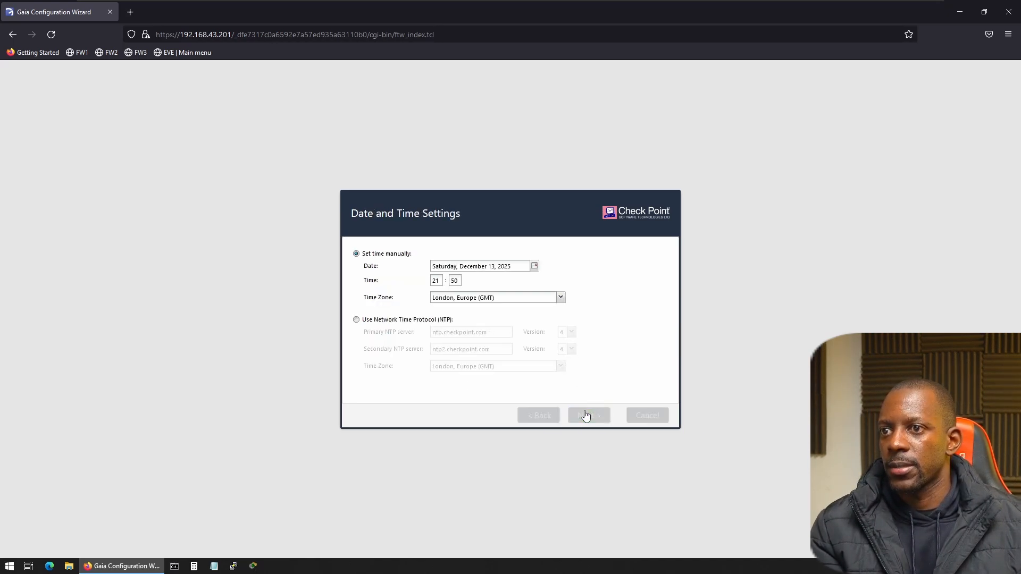
click(596, 417)
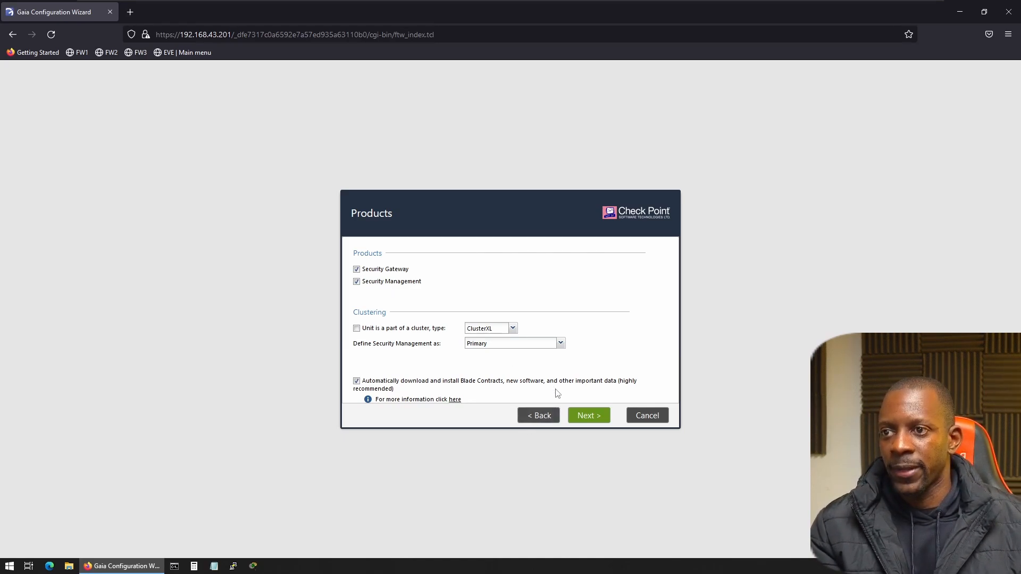
click(597, 419)
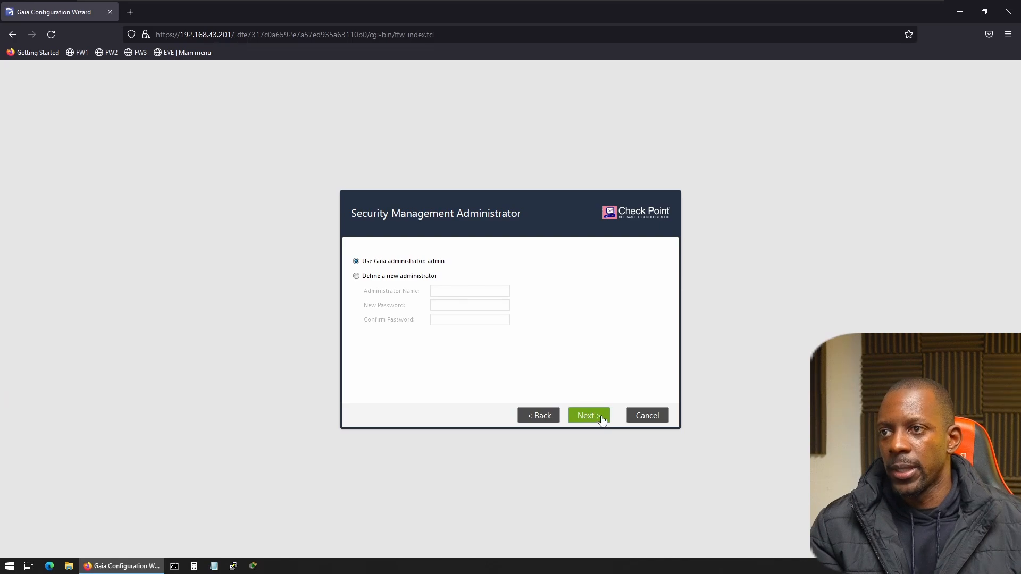
click(602, 419)
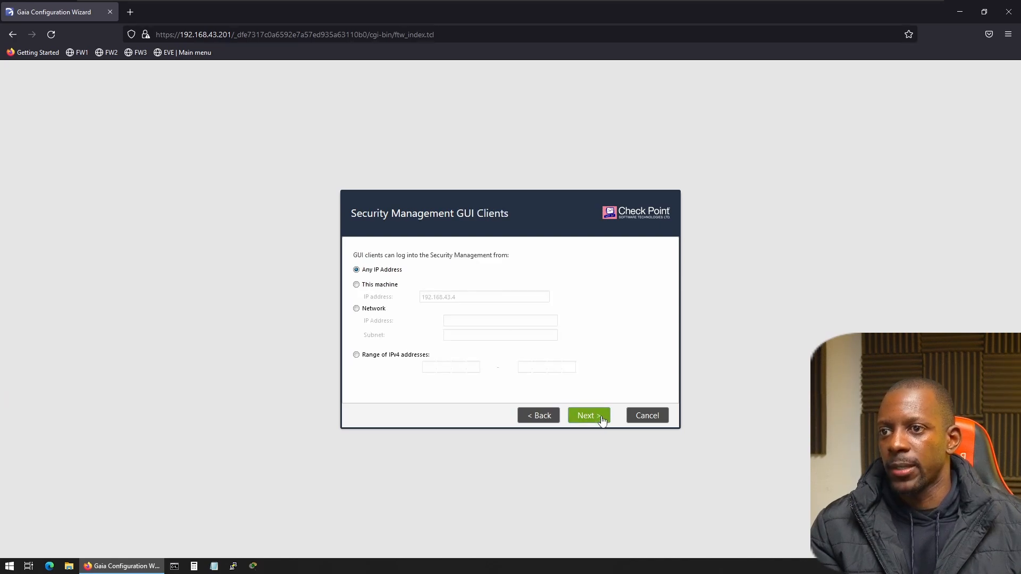
click(602, 421)
Finish the First Time Configuration Wizard, confirm starting the configuration process, and restart the system.
click(598, 417)
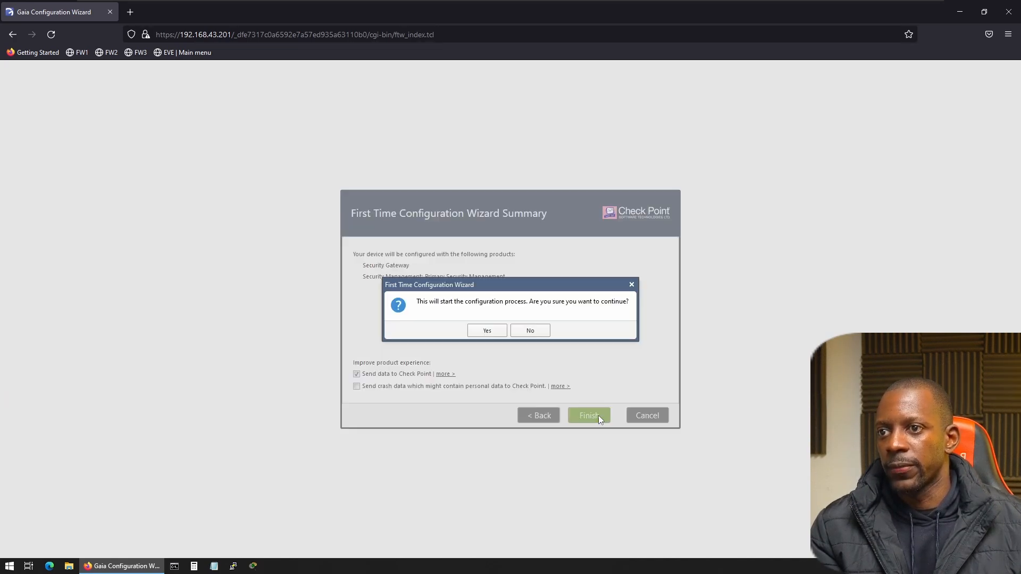
click(498, 334)
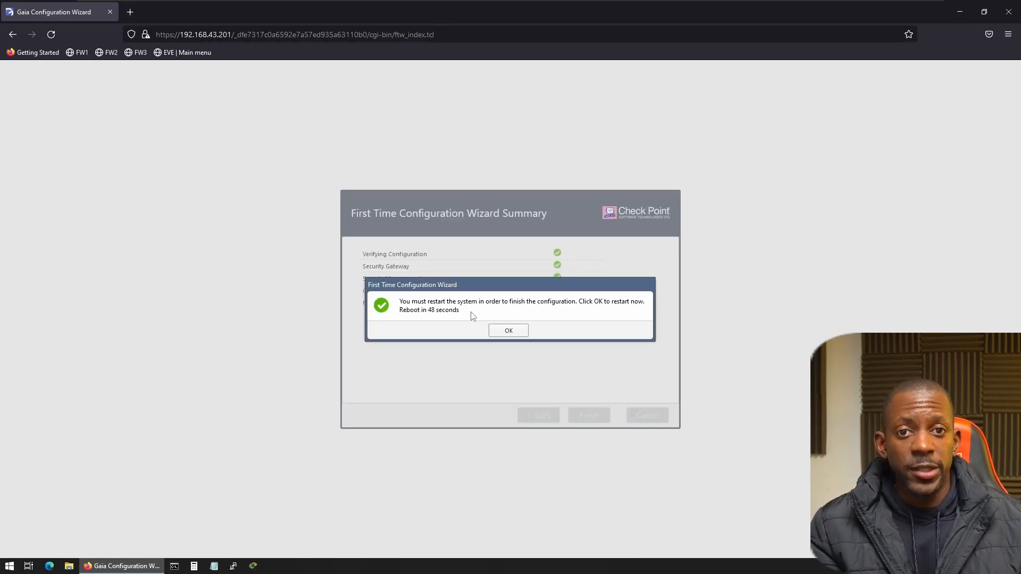
click(508, 330)
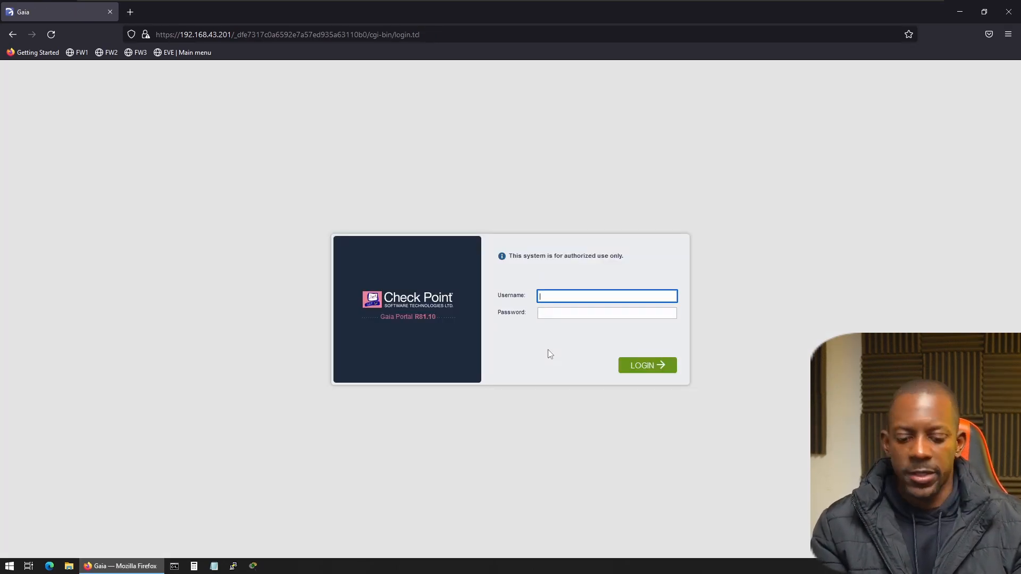
Log in to the Gaia portal as admin with the account password.
key(Tab)
text(a)
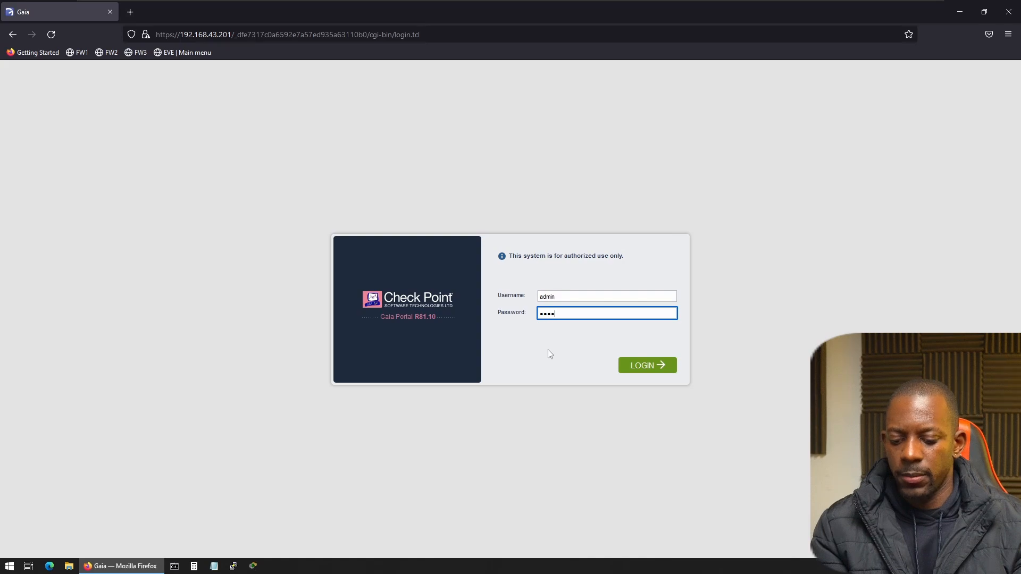
key(Return)
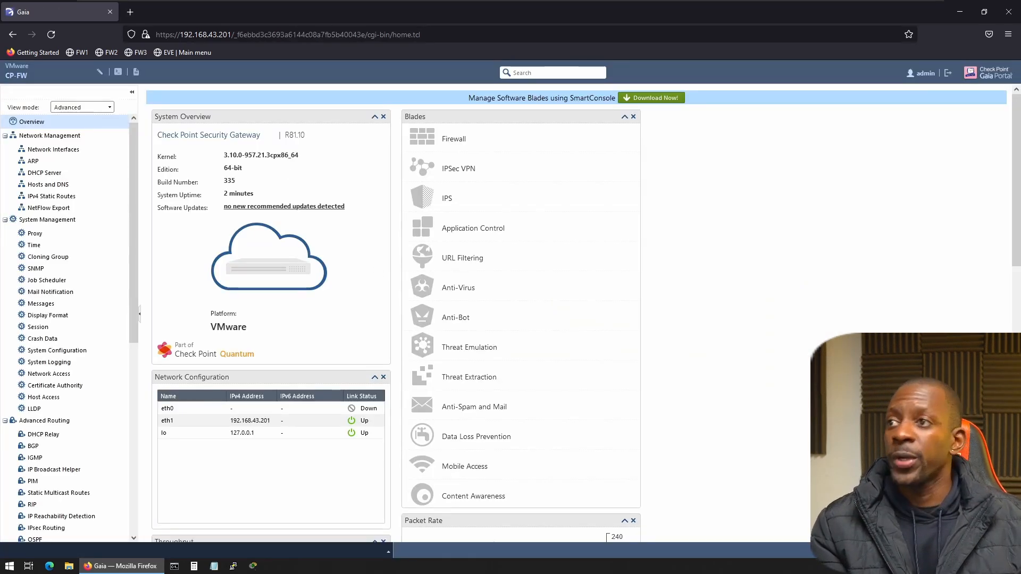
Download SmartConsole from the Gaia portal's overview page.
drag(184, 135, 260, 135)
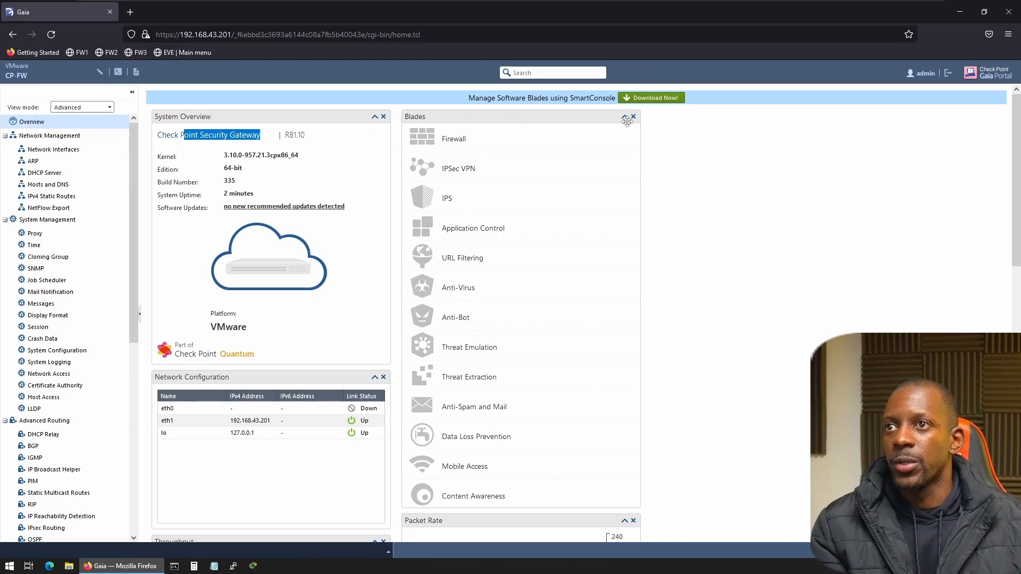
click(646, 99)
click(554, 316)
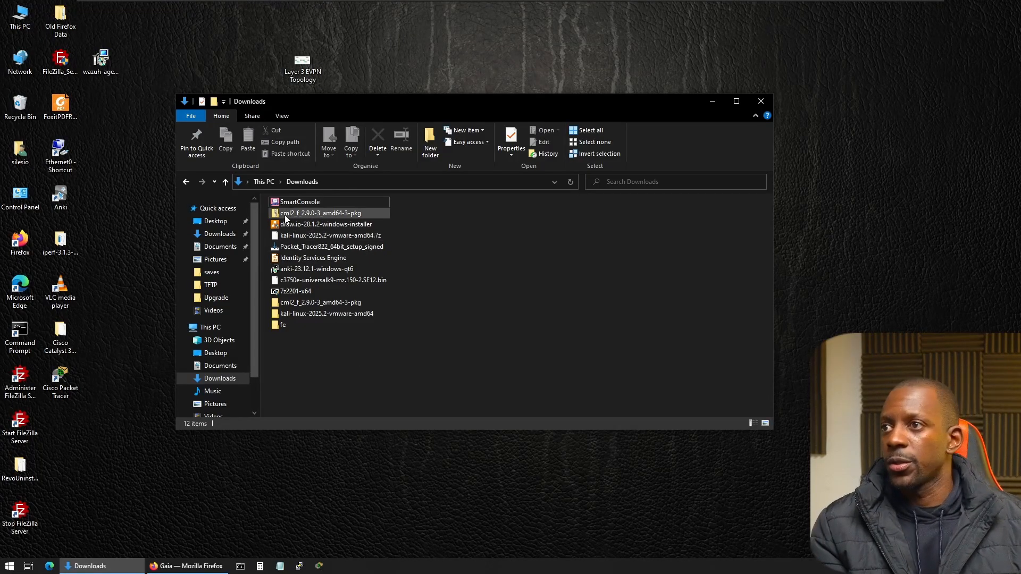
Install SmartConsole R81.10 from the Downloads folder, accepting the license agreement and the default install directory, and launch it.
double_click(295, 202)
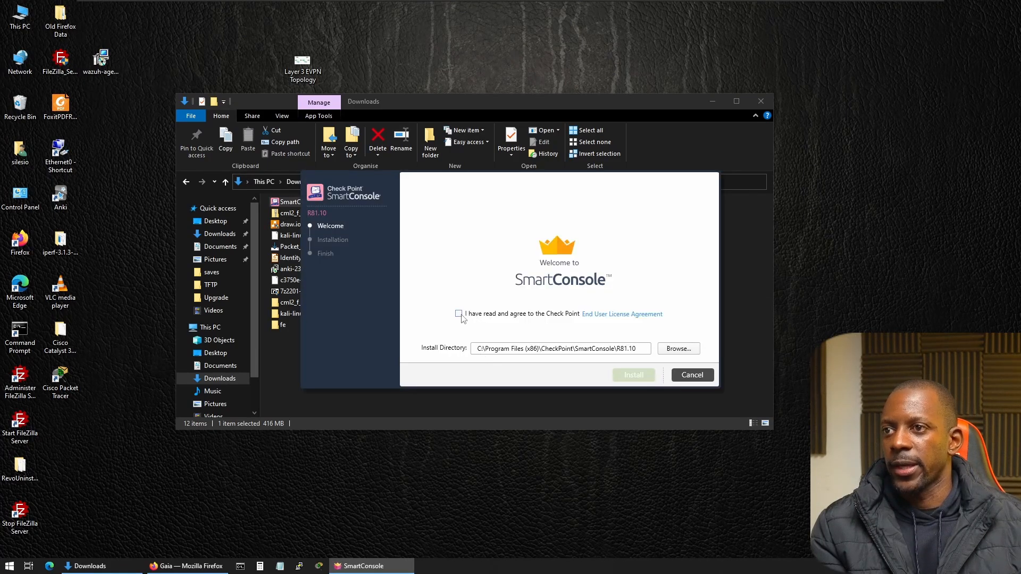
click(459, 314)
click(633, 375)
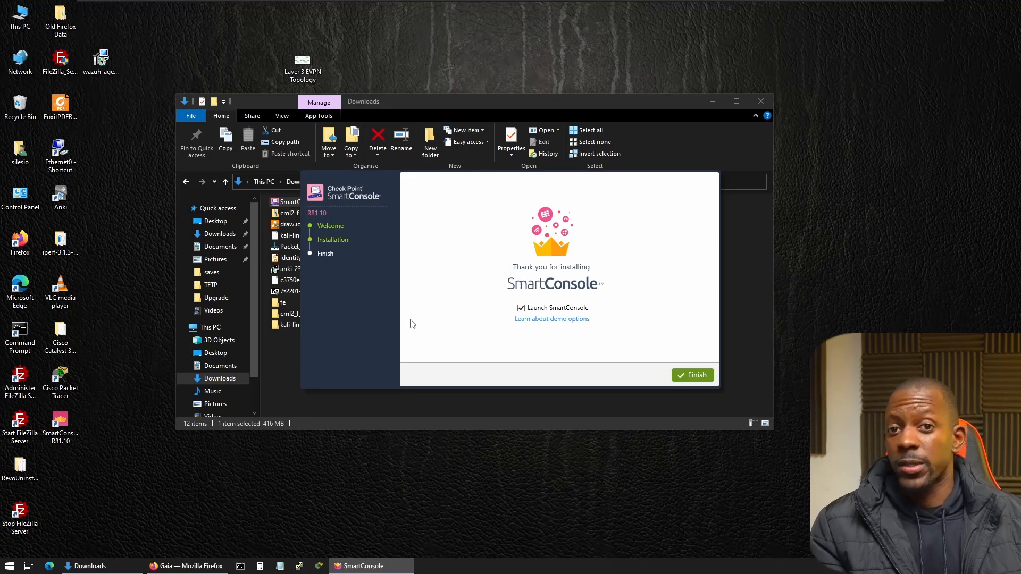
click(693, 375)
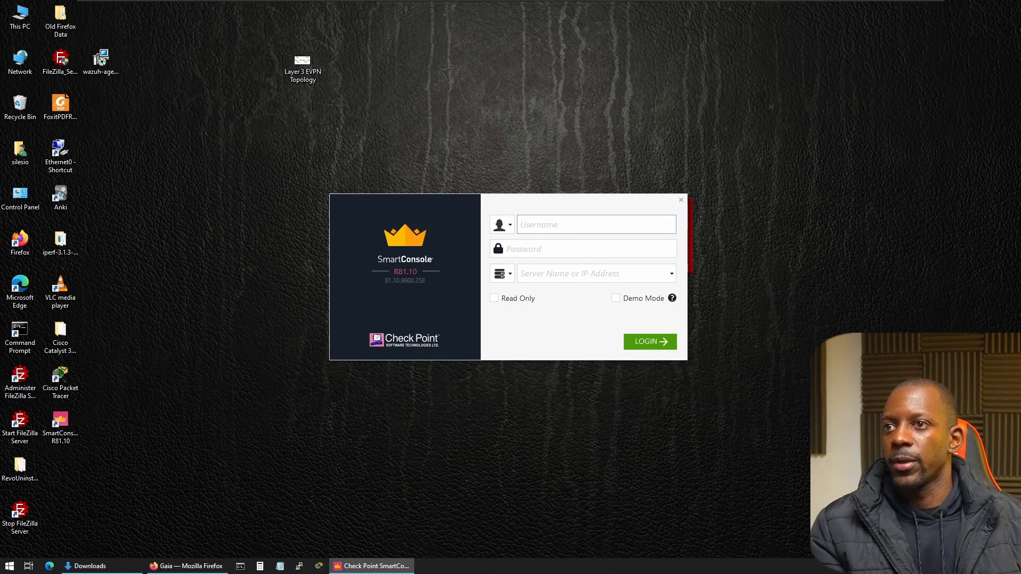
Log in to SmartConsole as admin with the account password on server 192.168.43.201 and accept the server fingerprint.
text(admin)
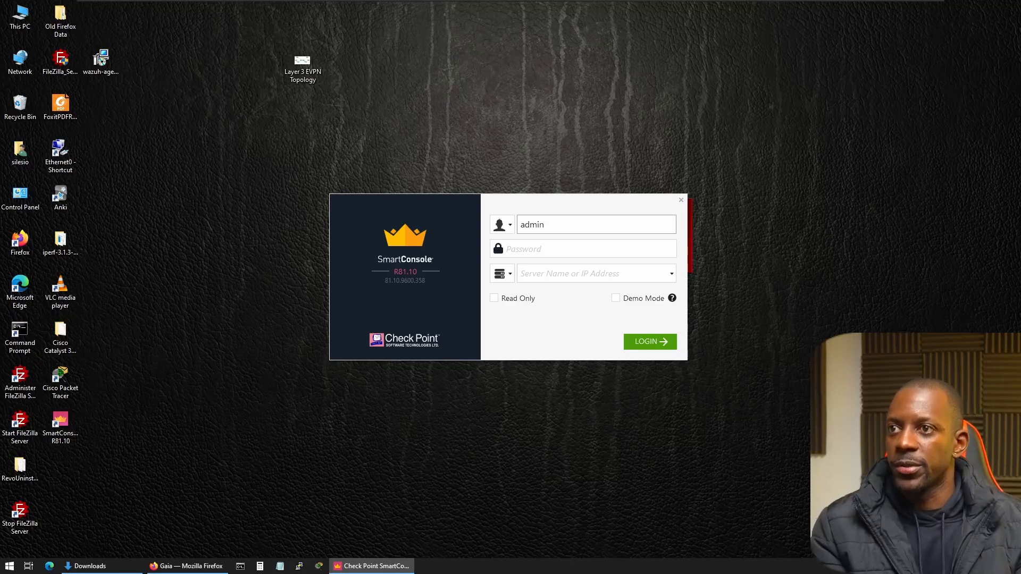
key(Tab)
text(••••)
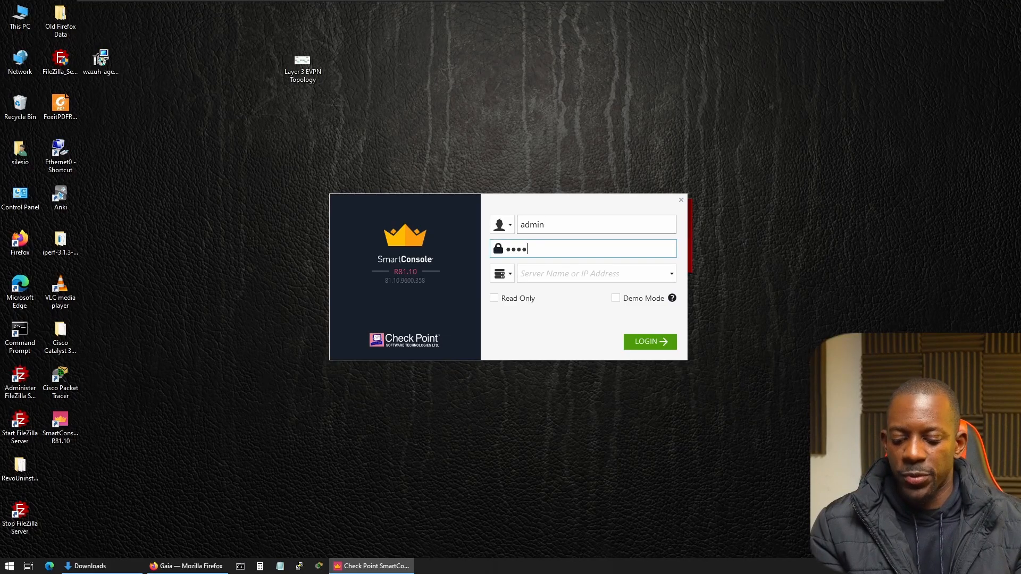
text(••)
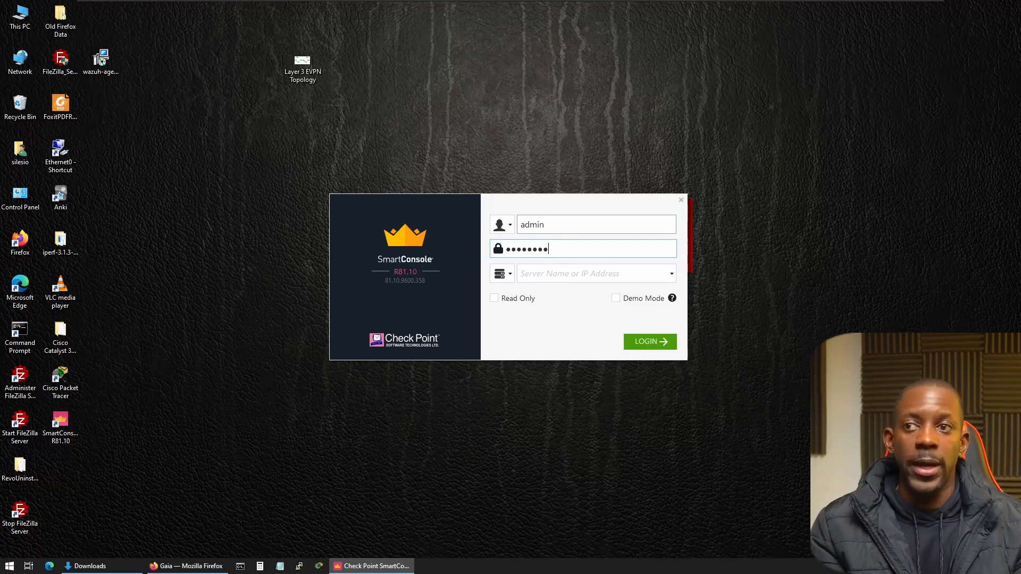
key(Tab)
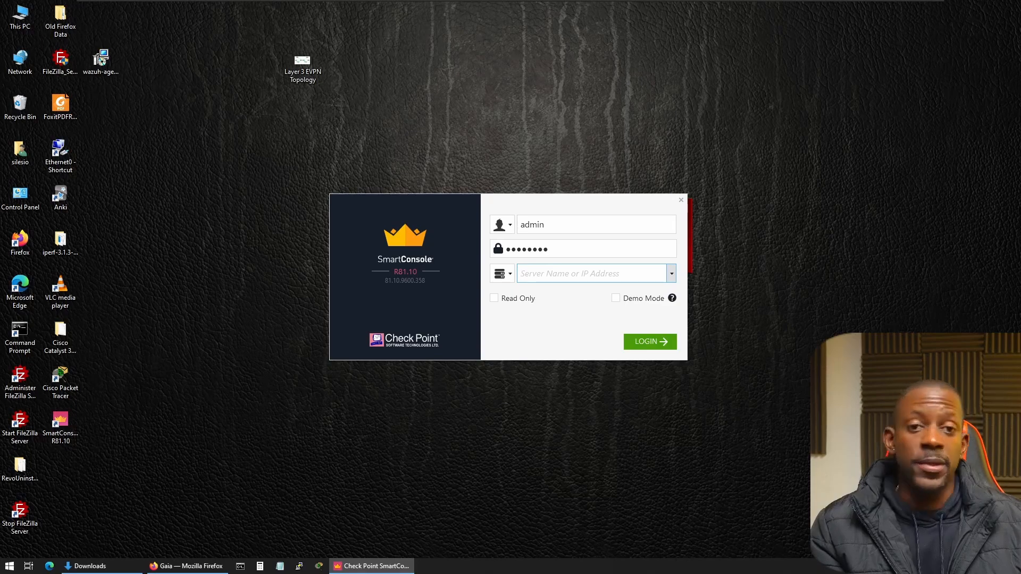
text(192.168.43.201)
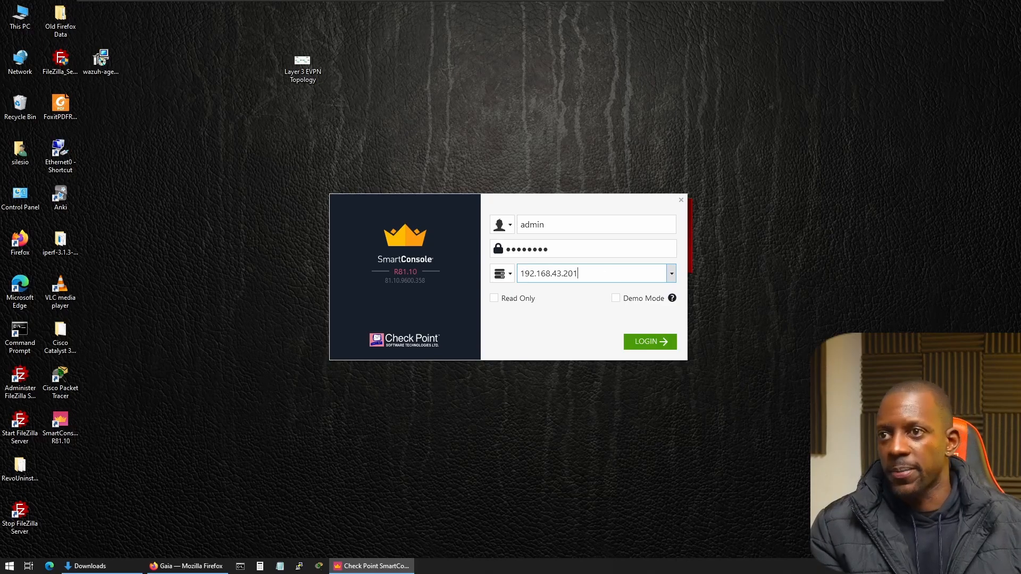
click(648, 343)
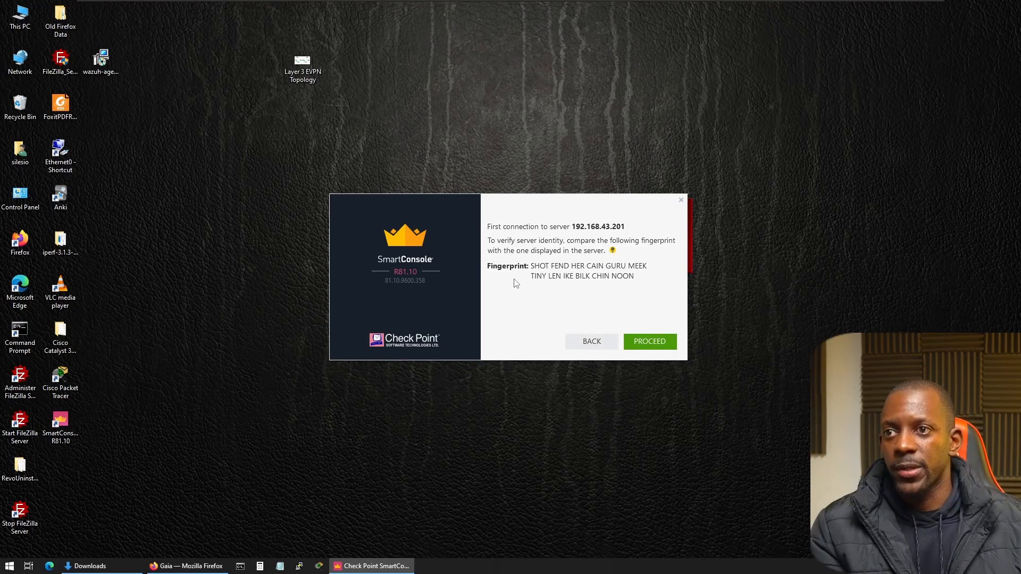
click(650, 345)
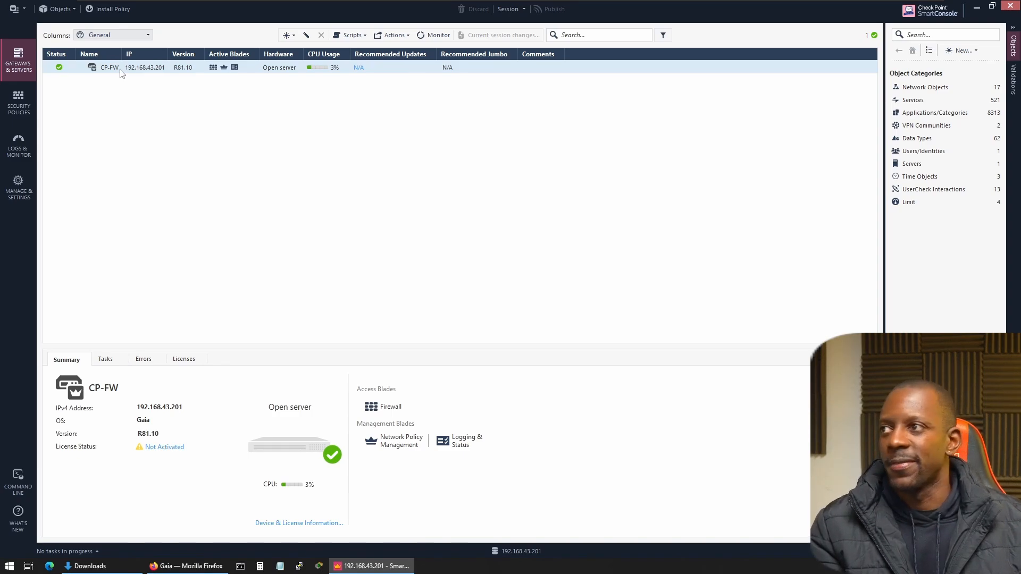
Add a rule above the Cleanup rule in the Access Control security policy and name it LAN TO INTERNET.
click(23, 101)
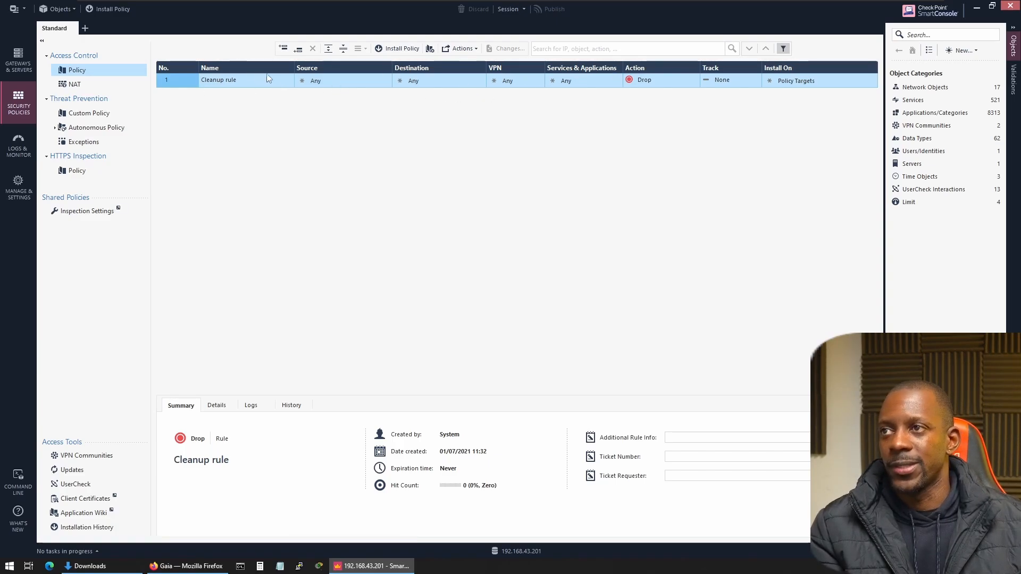
right_click(190, 80)
click(144, 85)
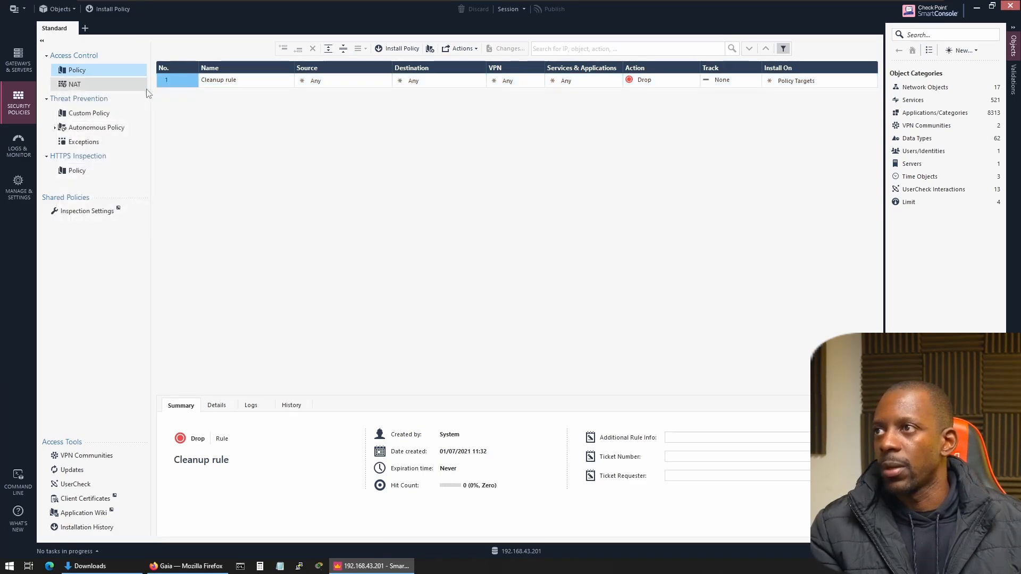
double_click(244, 80)
text(L)
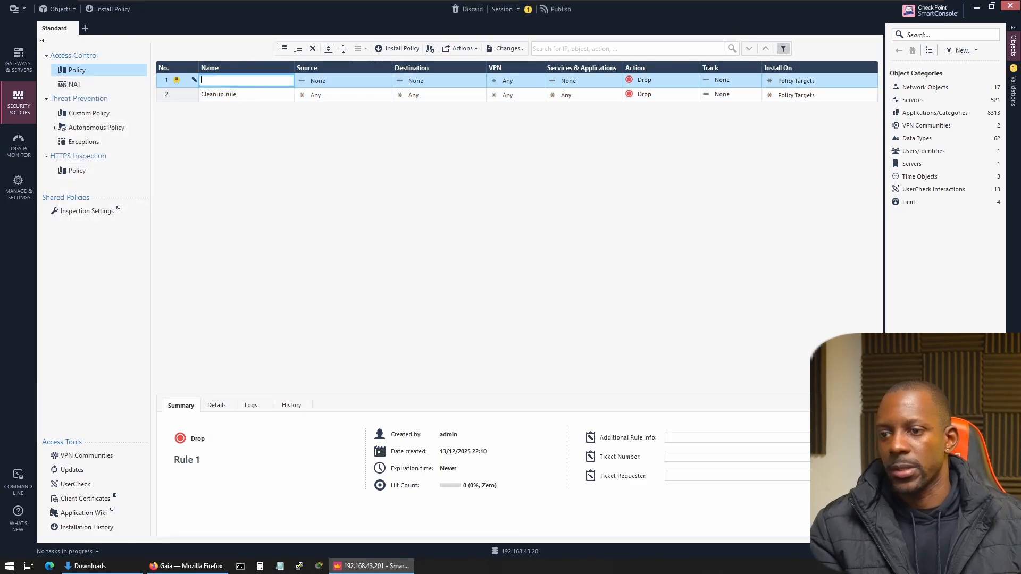
text(AN TO INTERNET)
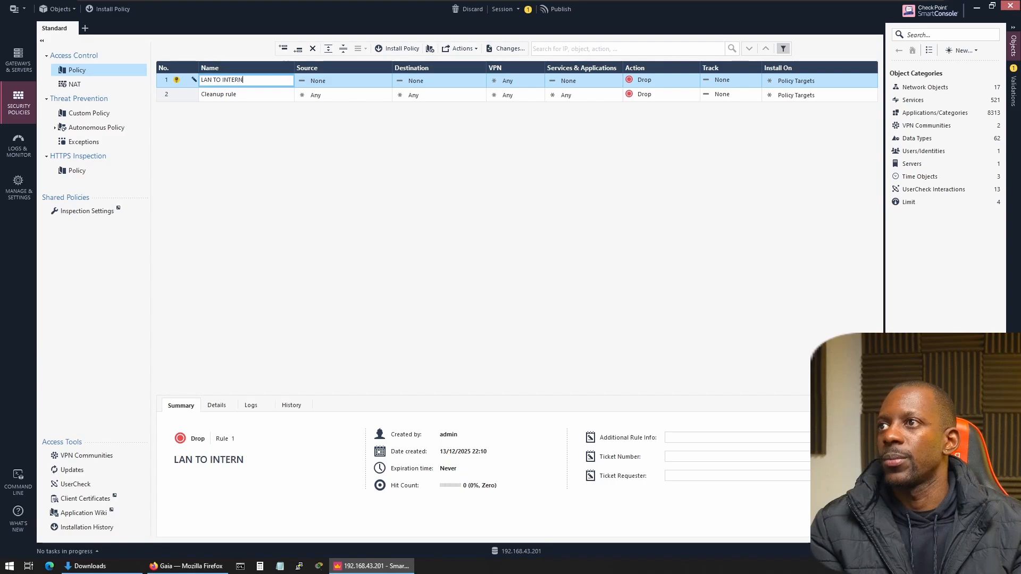
Start a new network object for the LAN TO INTERNET rule's source and name it N_192.168.43.0_24.
click(333, 82)
click(361, 81)
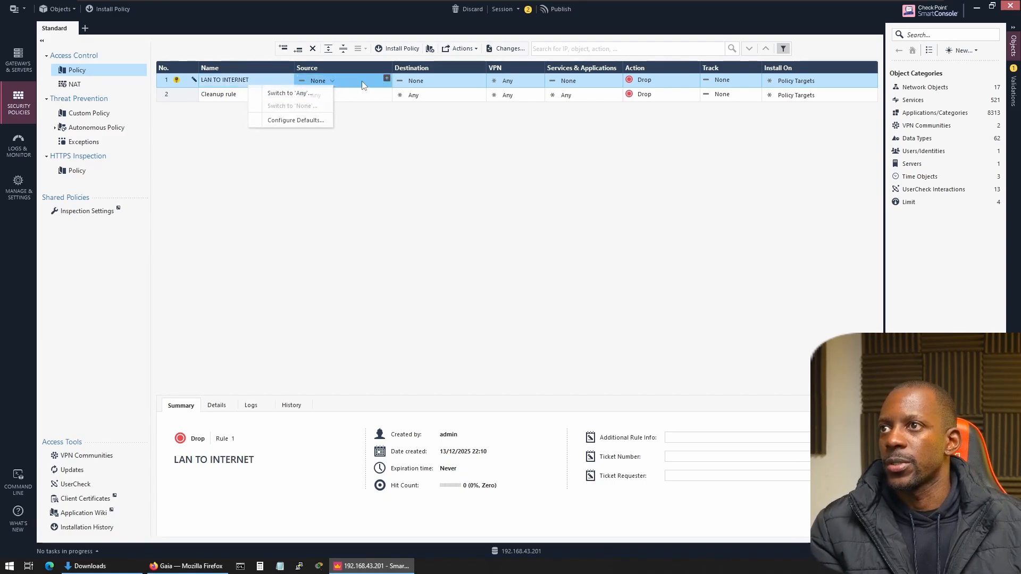
click(387, 78)
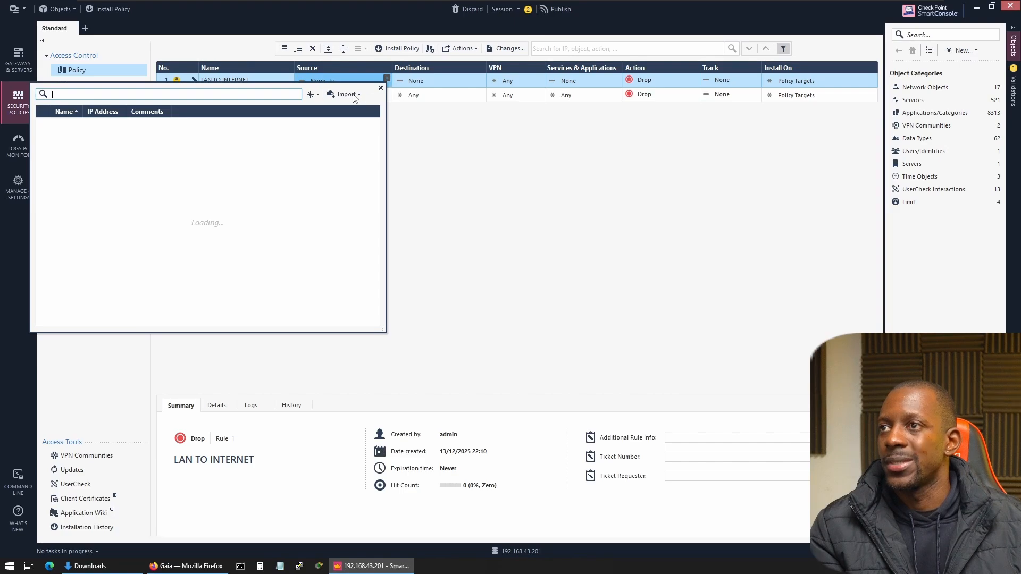
click(313, 86)
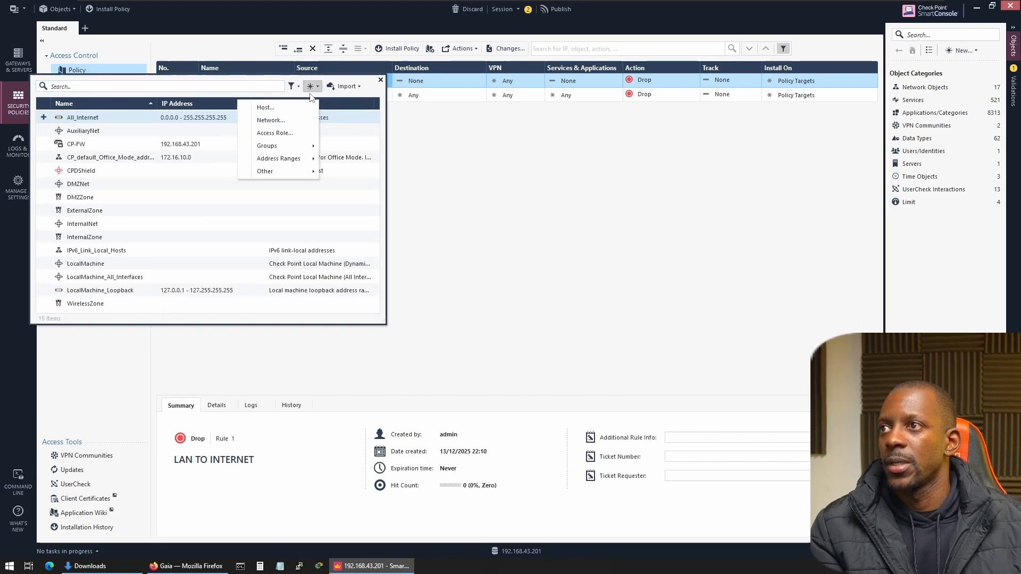
click(292, 121)
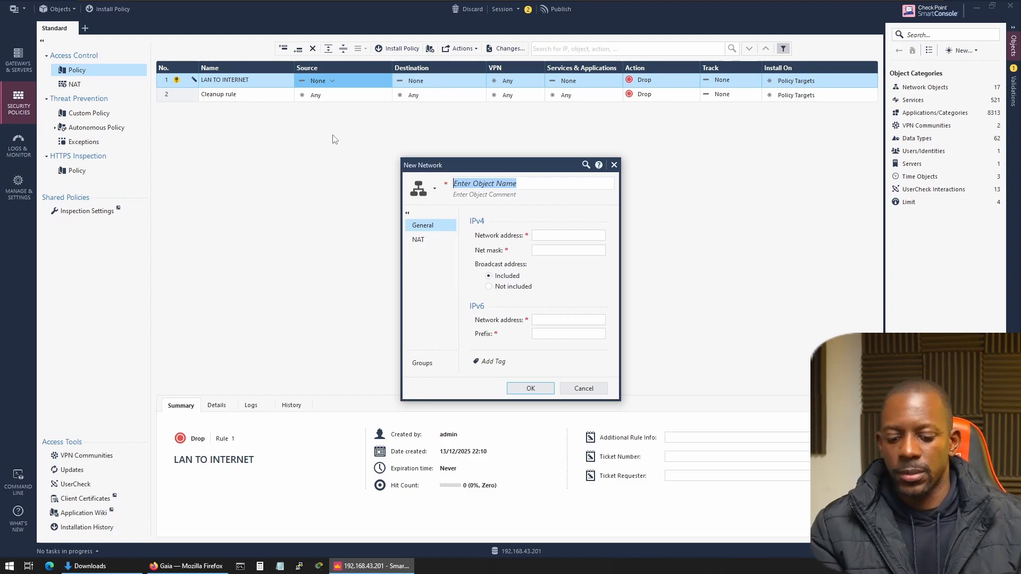
text(N)
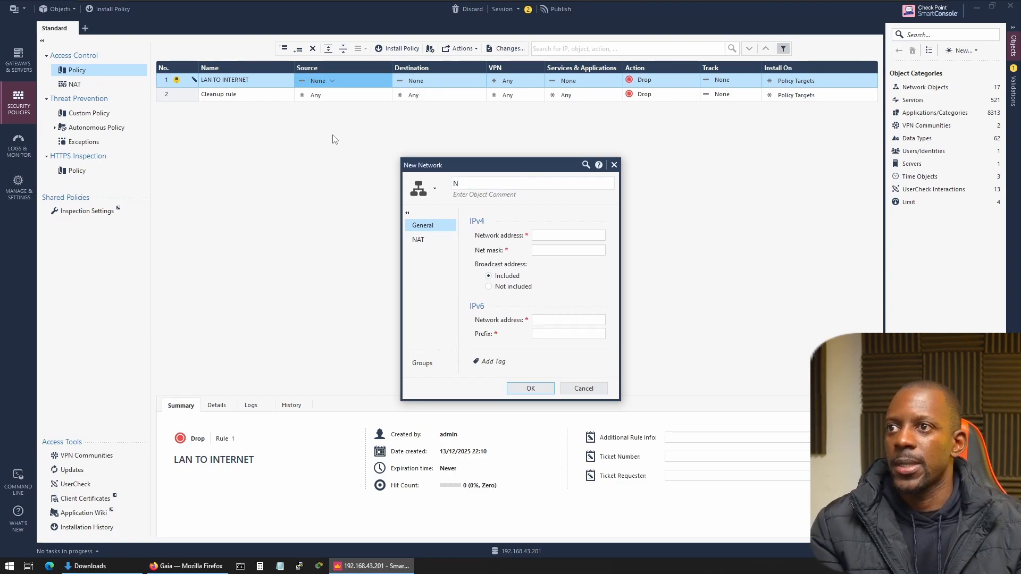
text(_192.168.)
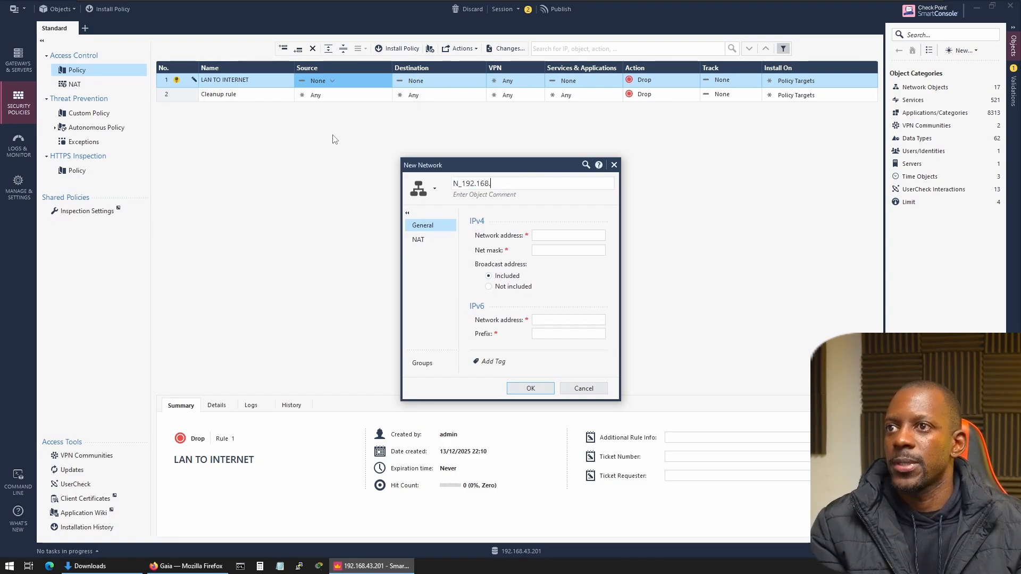
text(43.0)
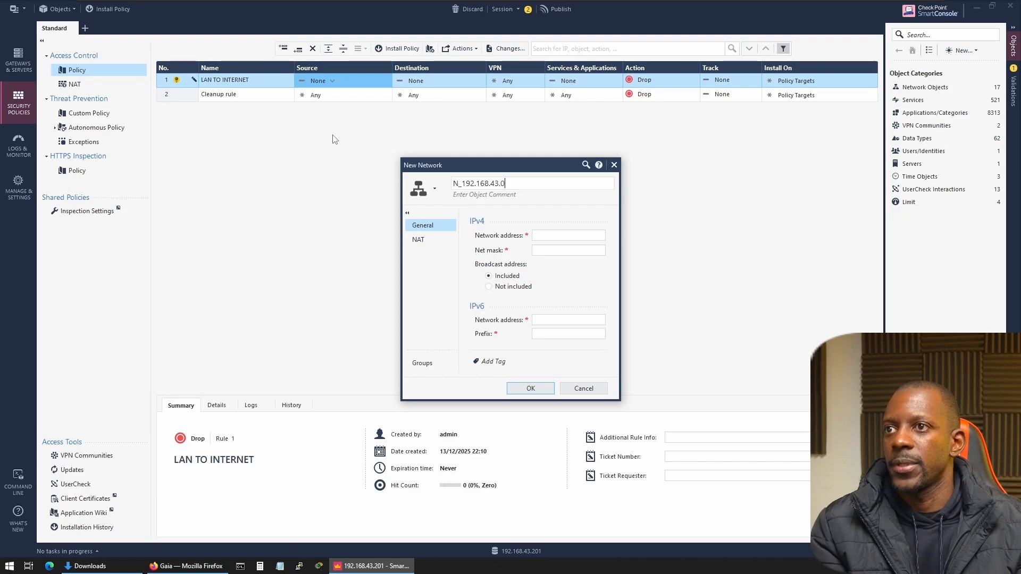
text(_24)
Give the new network object the IPv4 network address 192.168.43.0 and net mask 255.255.255.0, and save it as the rule's source.
click(564, 236)
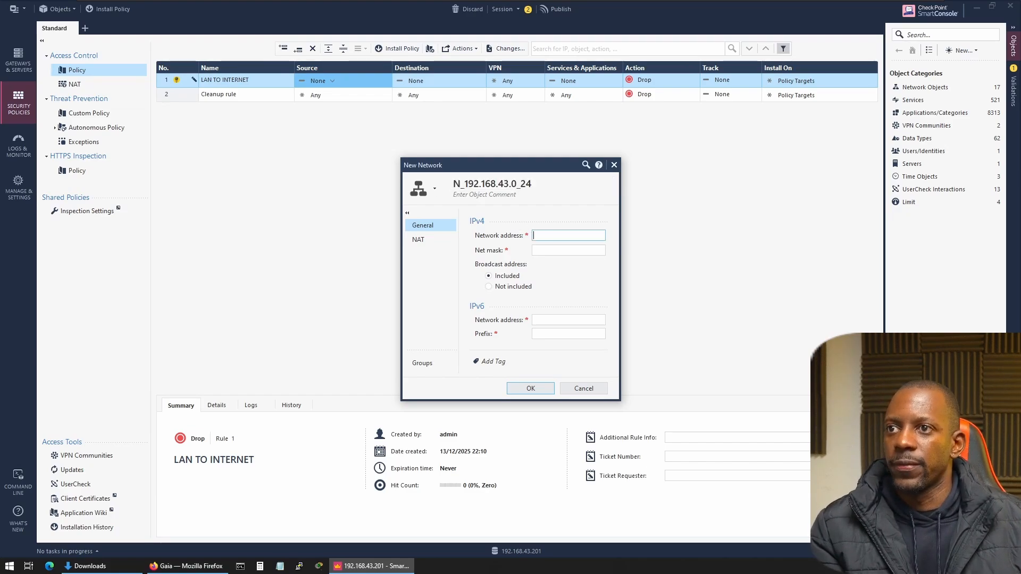
text(192.18)
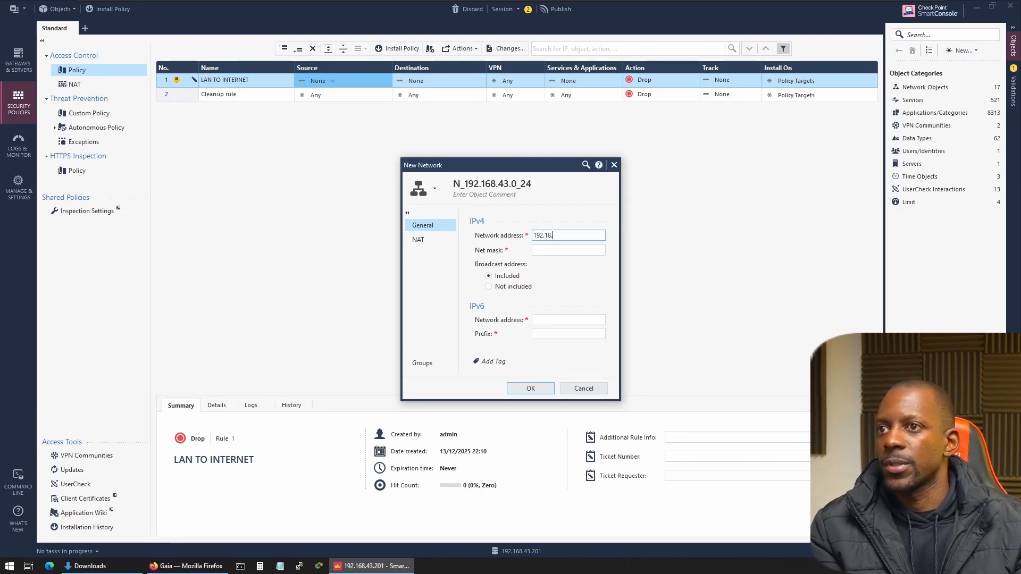
key(BackSpace)
text(68.4)
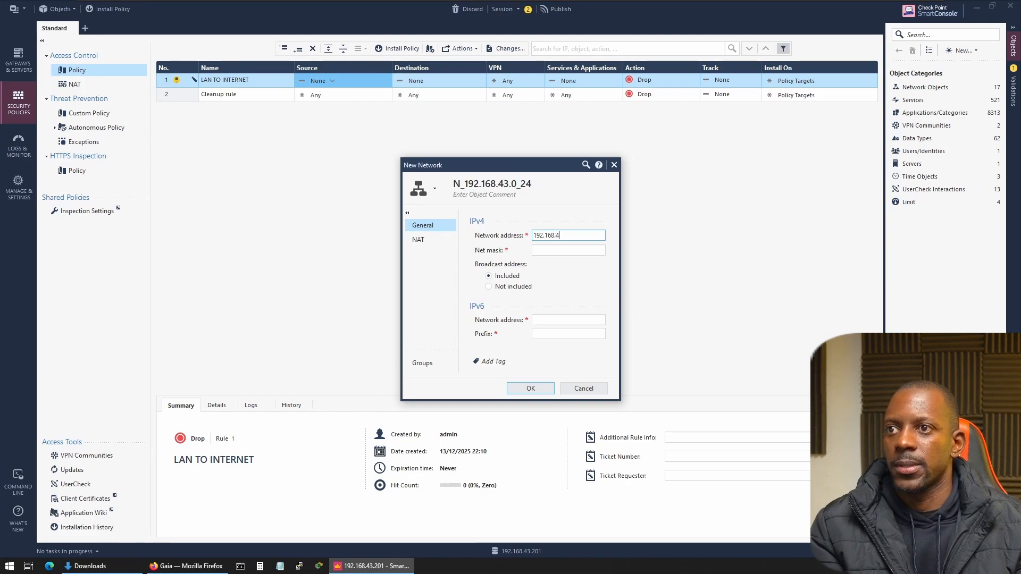
text(3.0)
key(Tab)
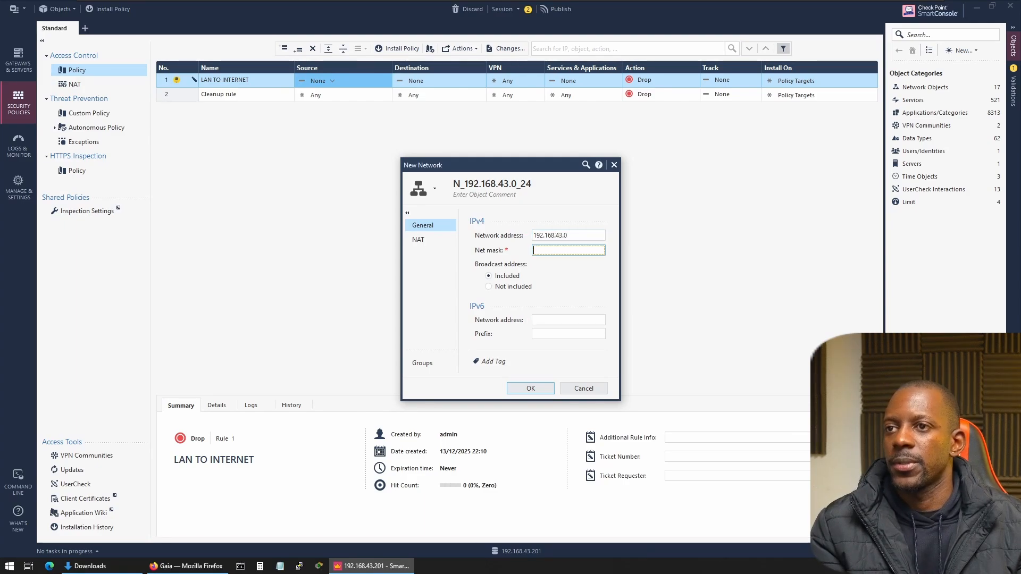
text(255.255.255.0)
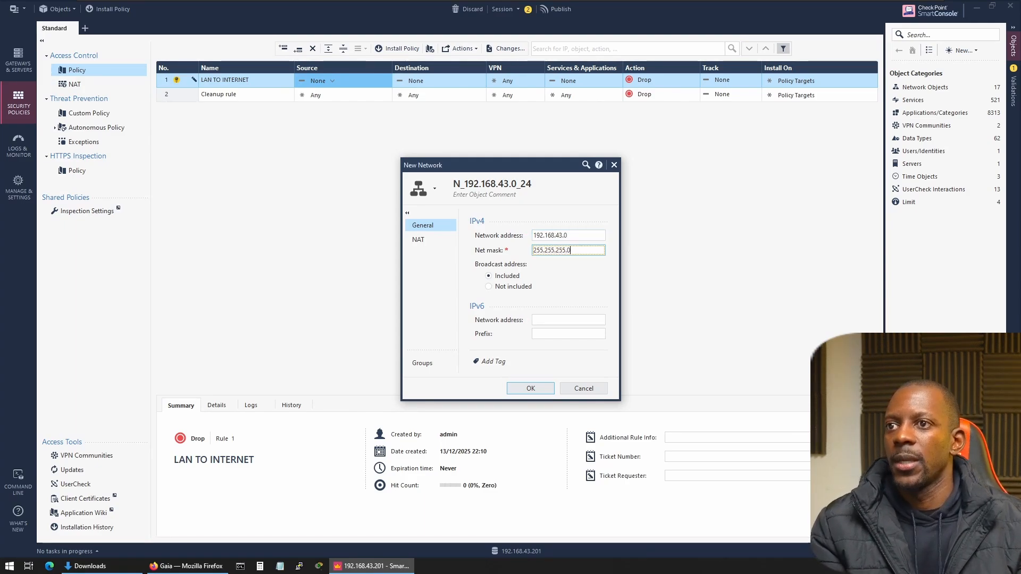
click(535, 388)
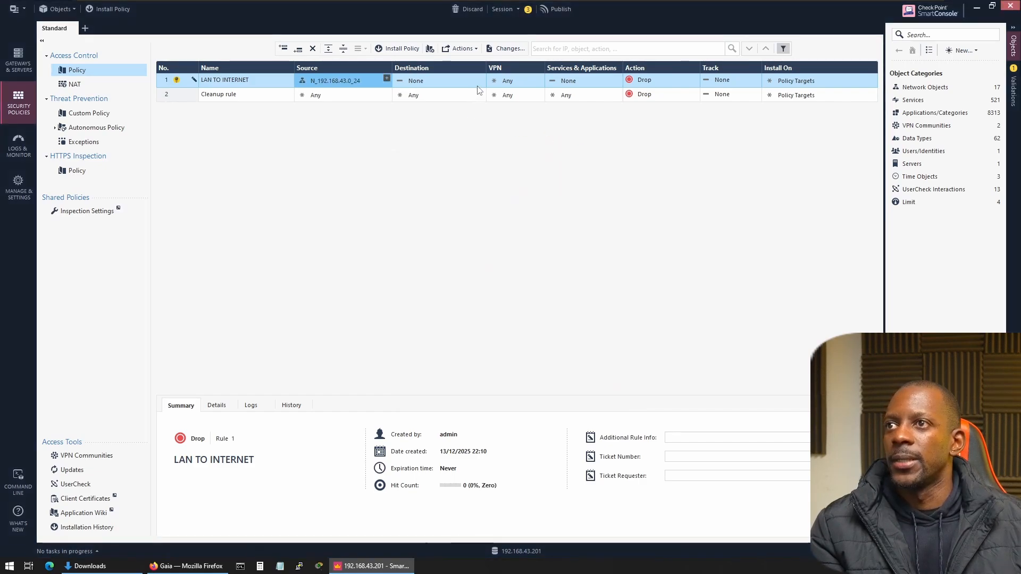
Set the LAN TO INTERNET rule's destination to Any and add the https, http and dns services to it.
click(429, 81)
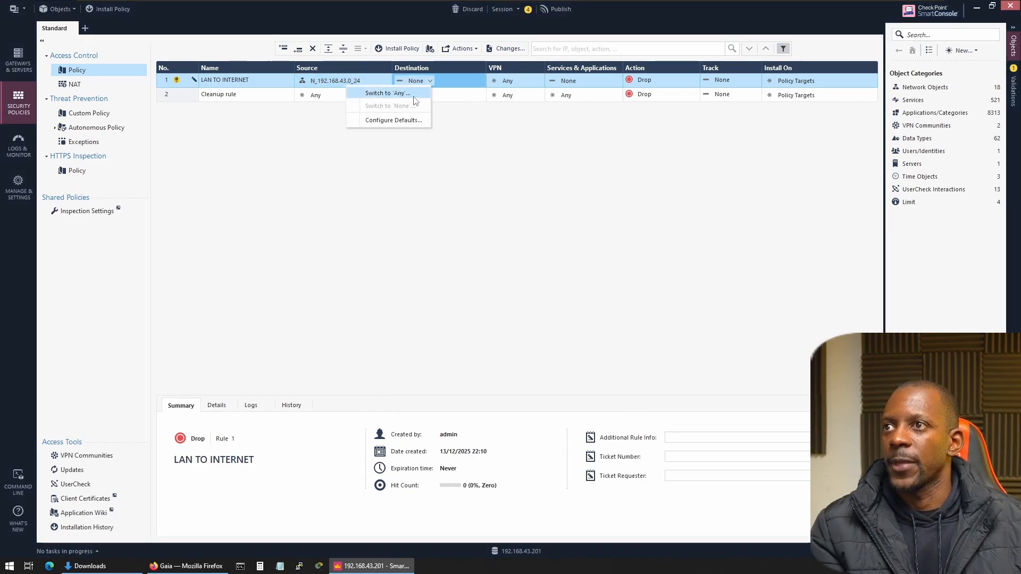
click(412, 94)
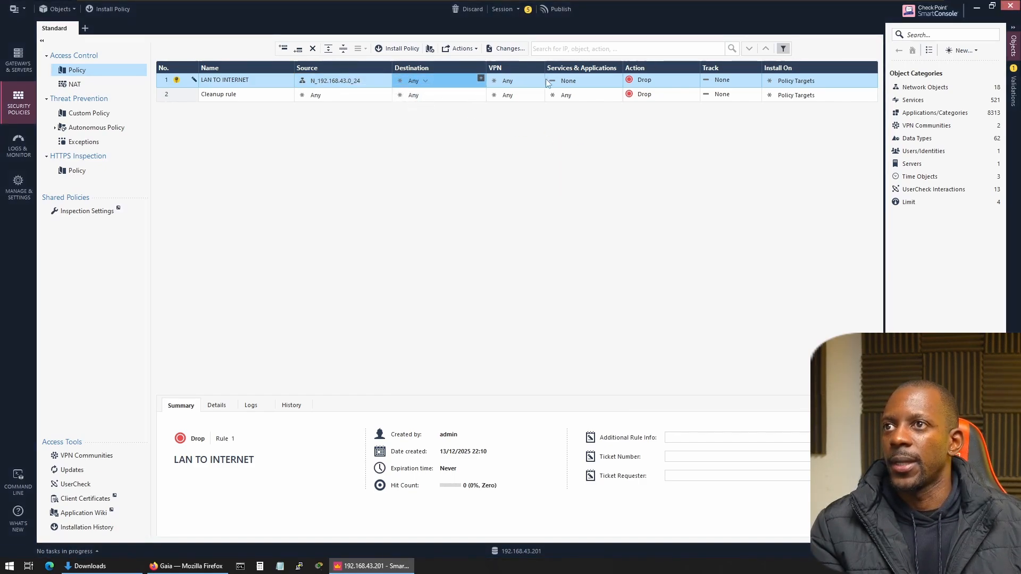
click(583, 81)
click(617, 78)
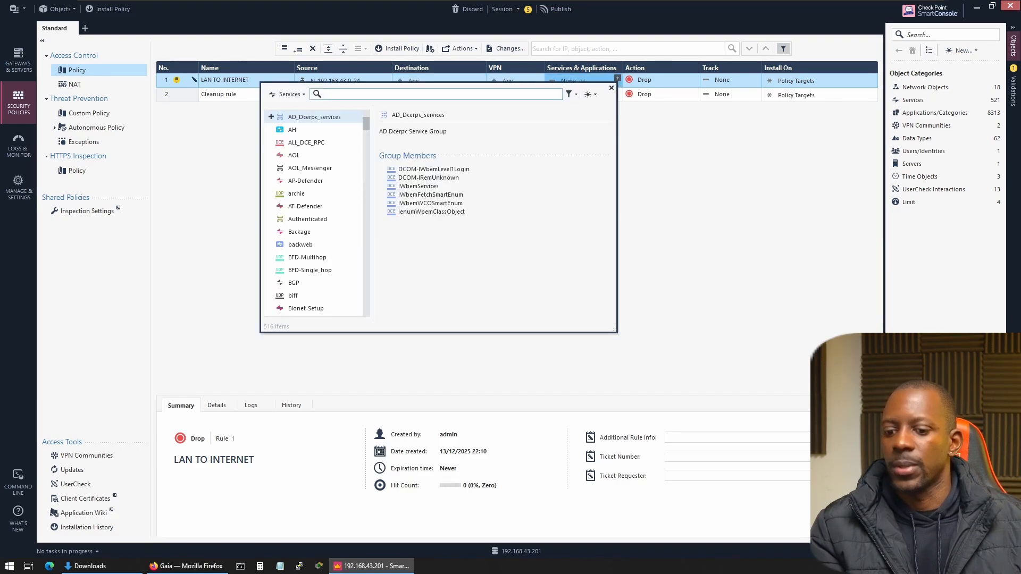
text(ht)
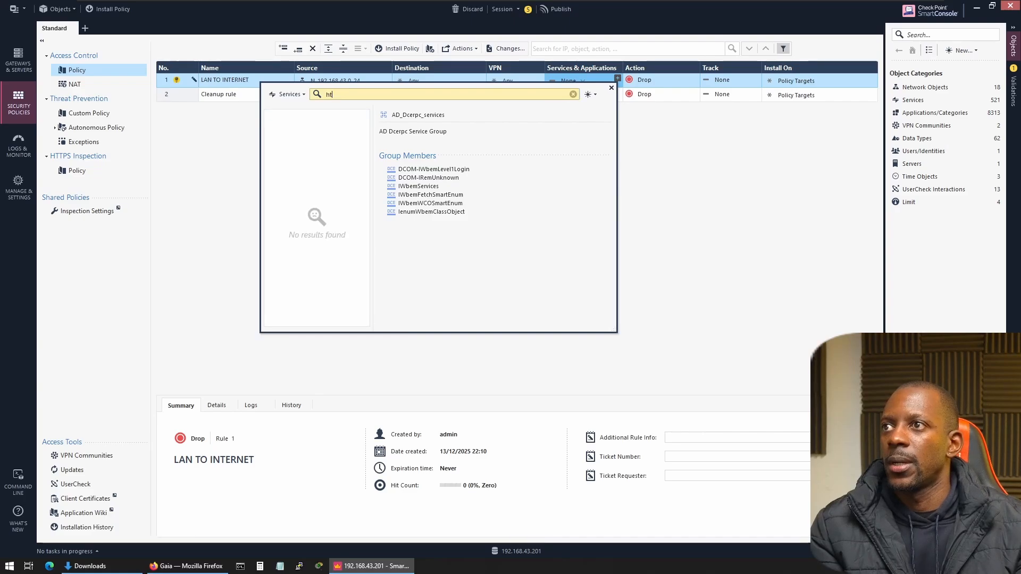
text(tp)
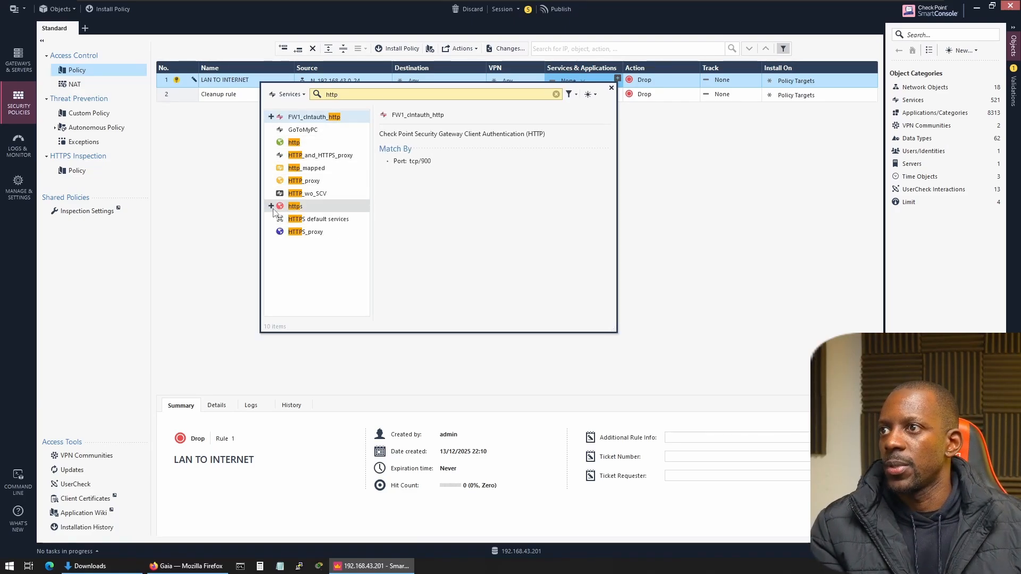
click(271, 206)
click(272, 142)
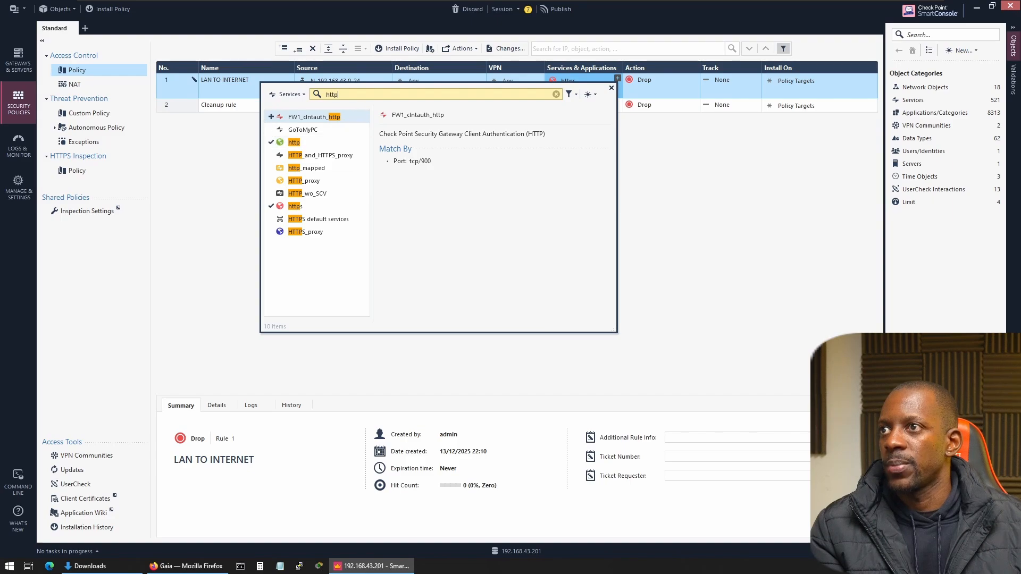
text(dns)
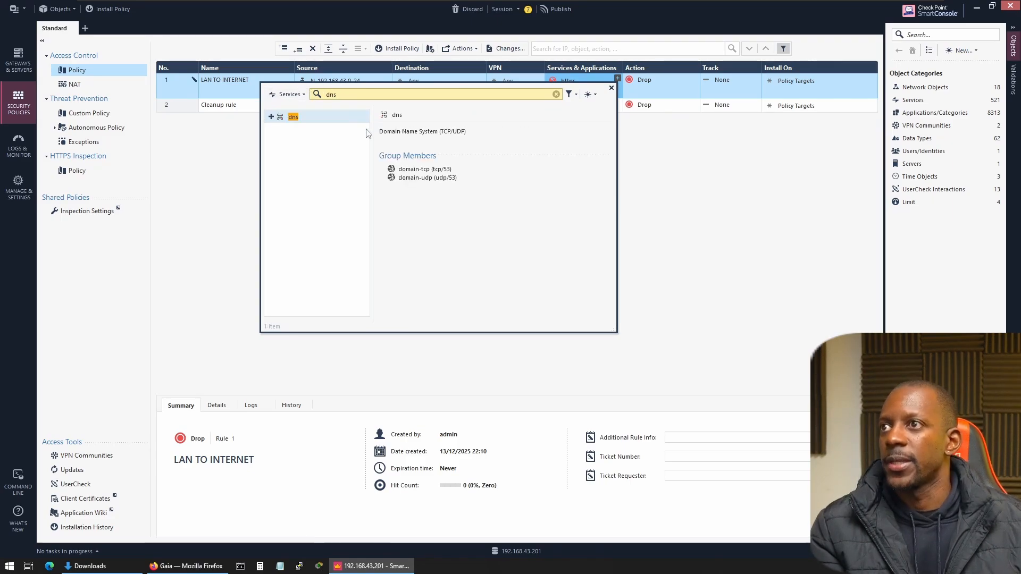
double_click(296, 119)
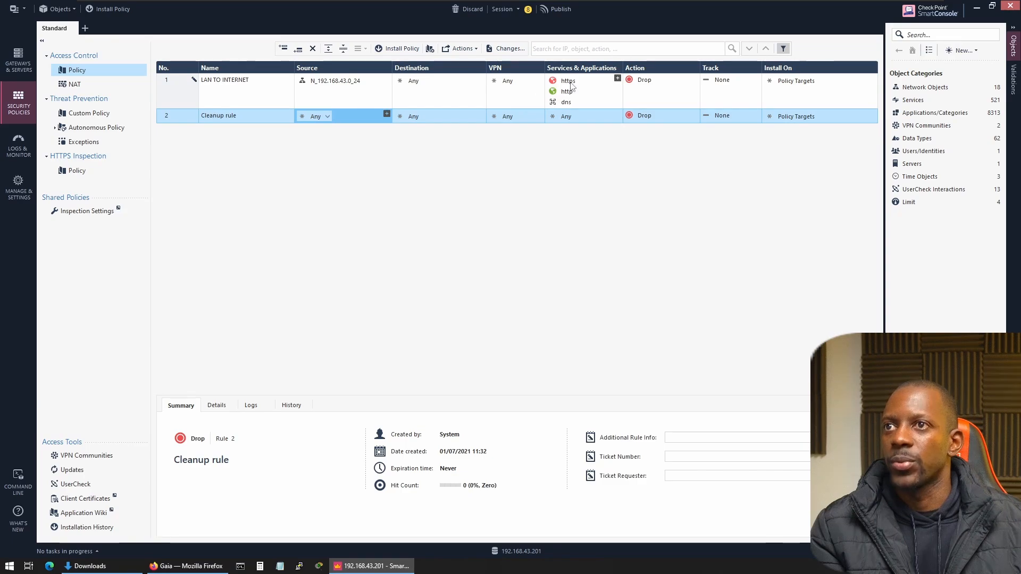
click(589, 102)
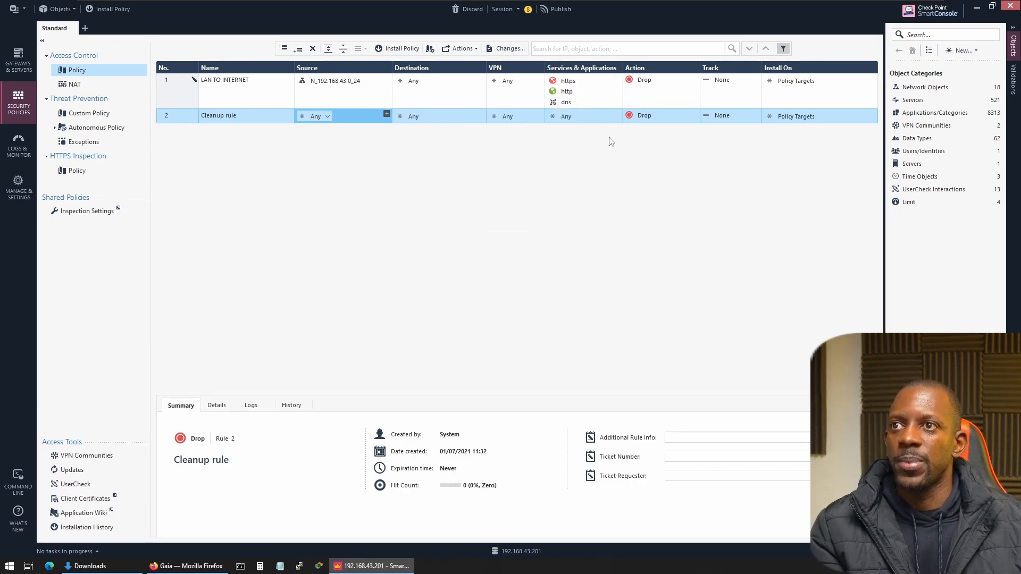
Set the LAN TO INTERNET rule's action to Accept and set tracking to Log on both it and the Cleanup rule.
click(642, 79)
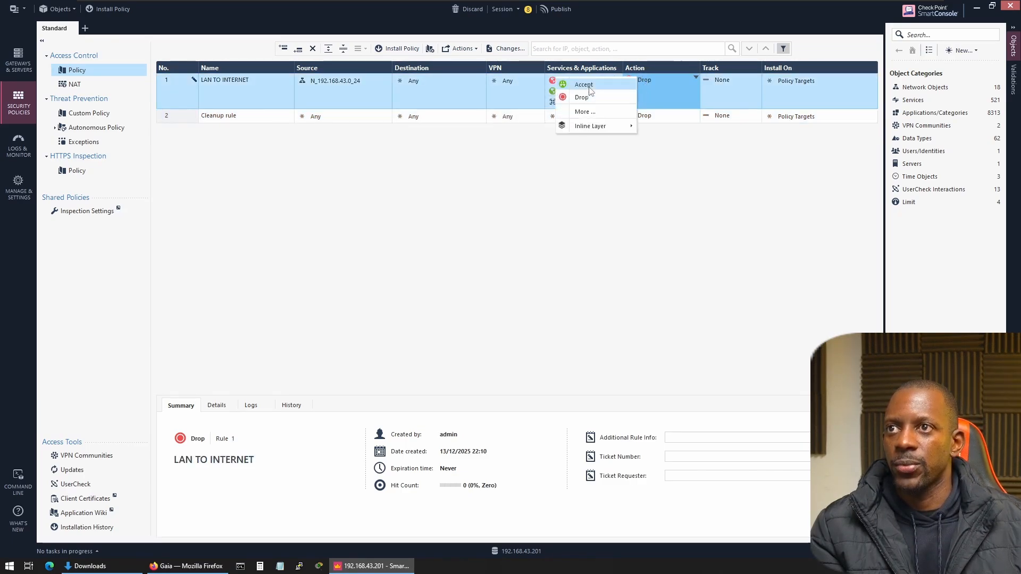
click(582, 83)
click(727, 79)
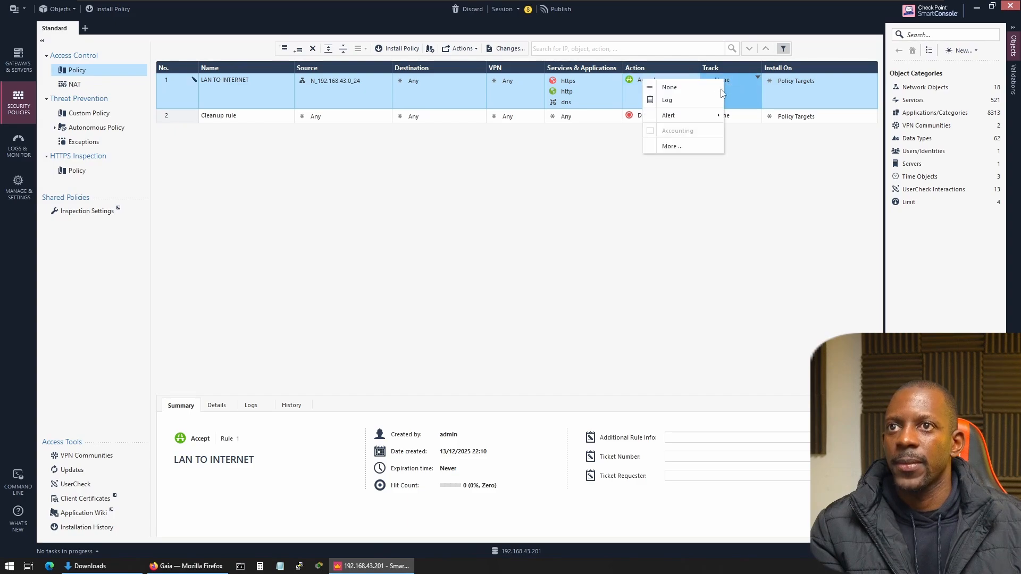
click(689, 101)
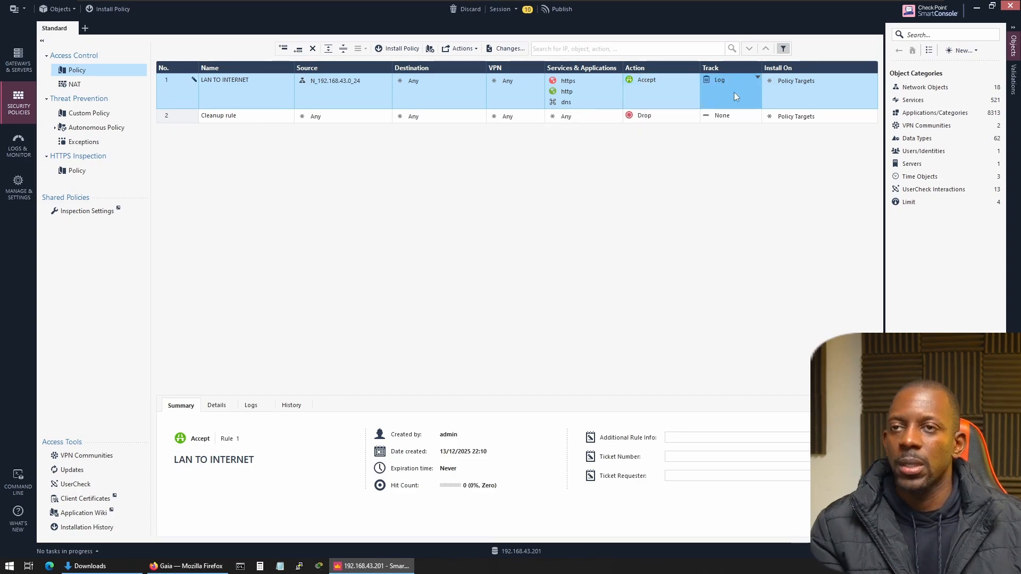
click(726, 114)
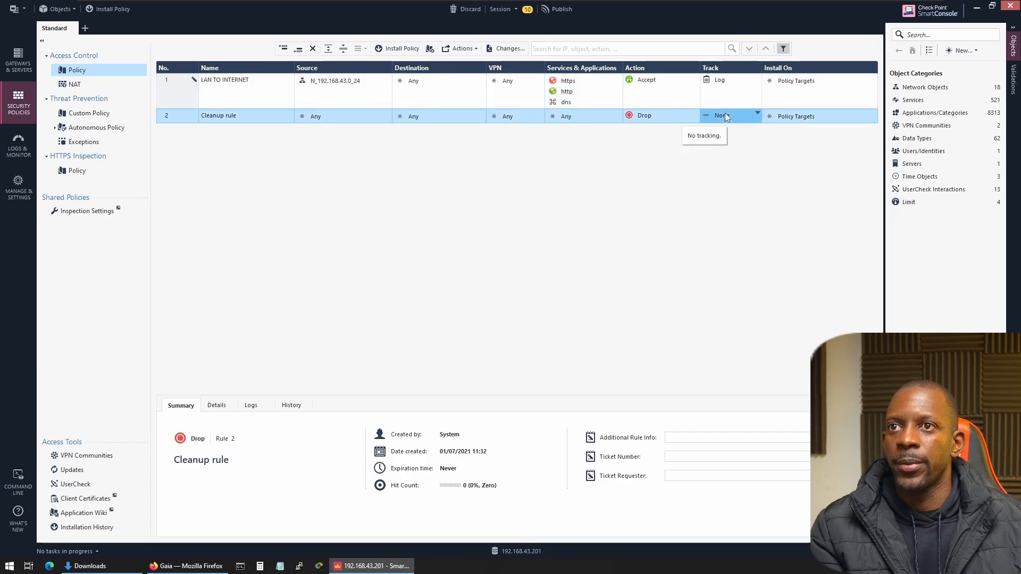
click(684, 131)
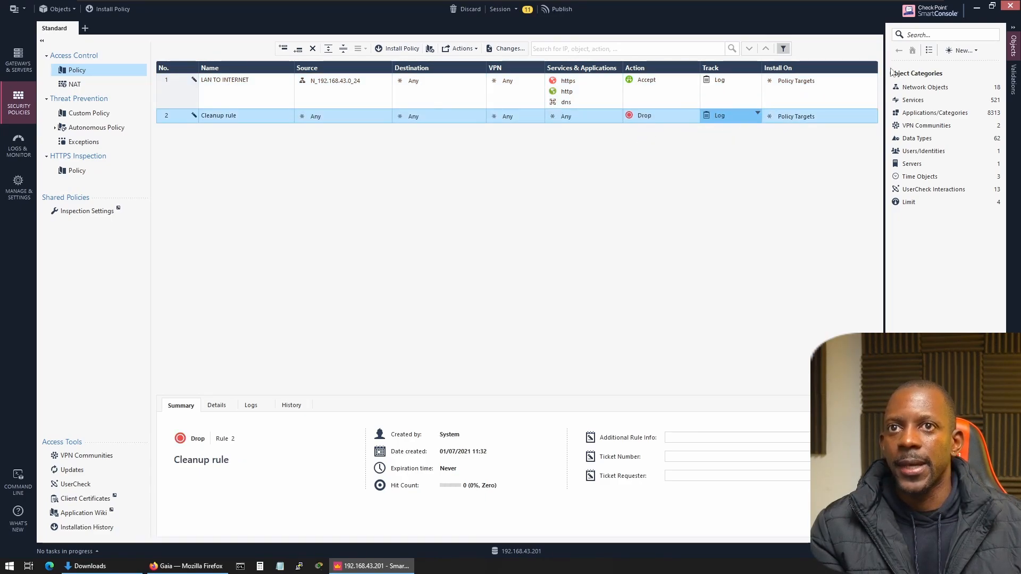
Examine the topology settings of interface eth1 in the CP-FW gateway's network management, leaving them without saving.
click(929, 89)
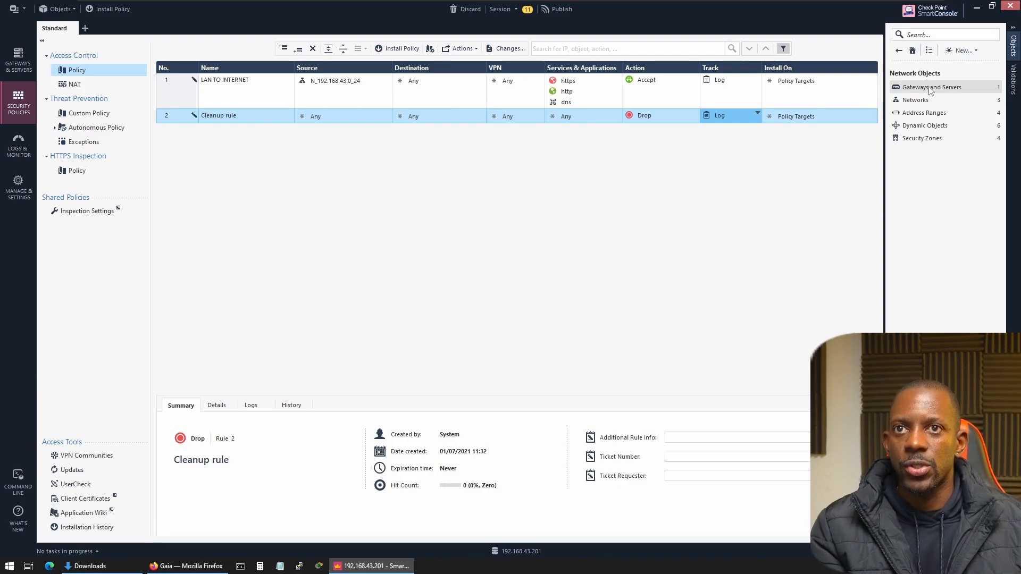
click(928, 87)
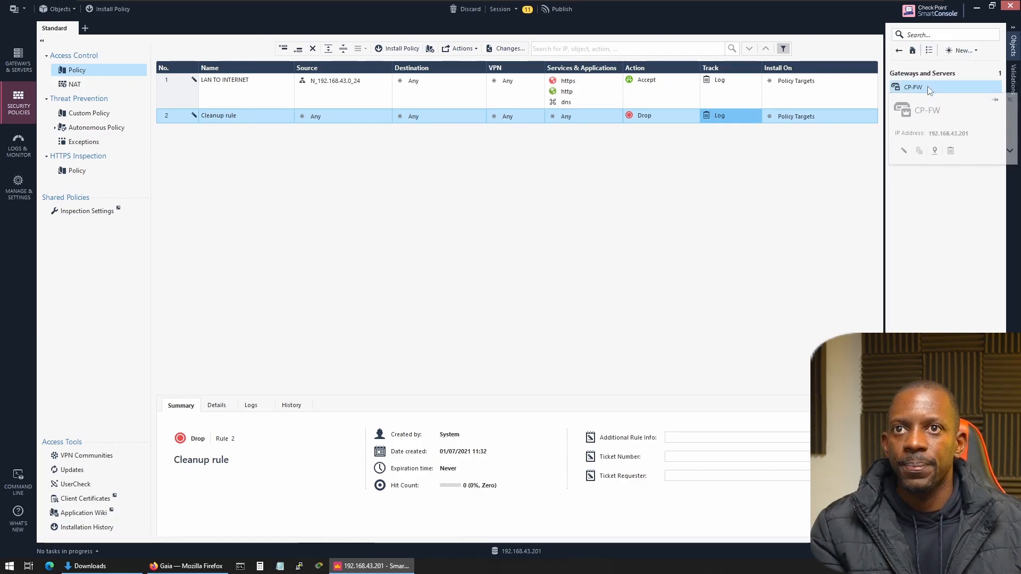
double_click(928, 86)
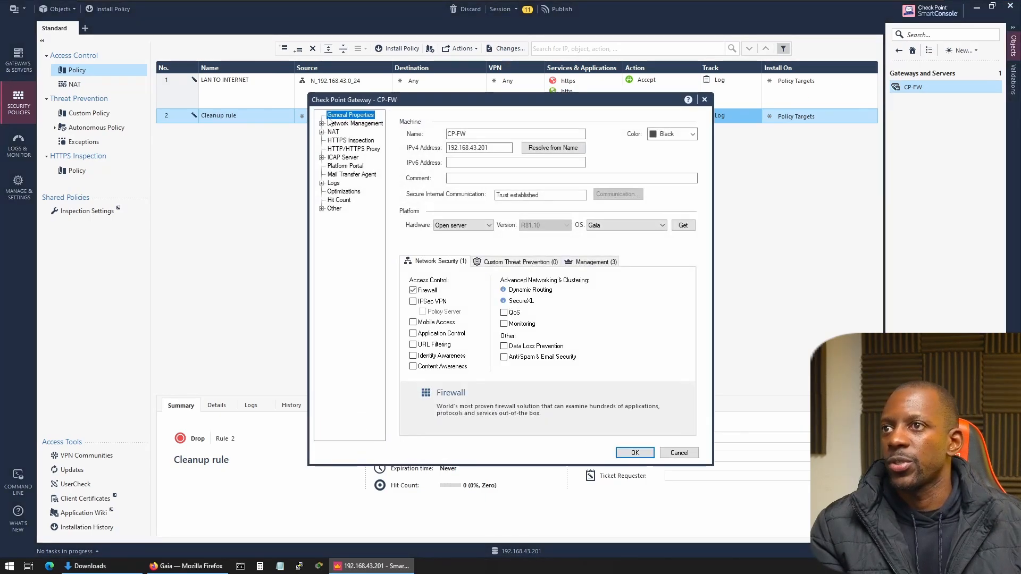
click(356, 124)
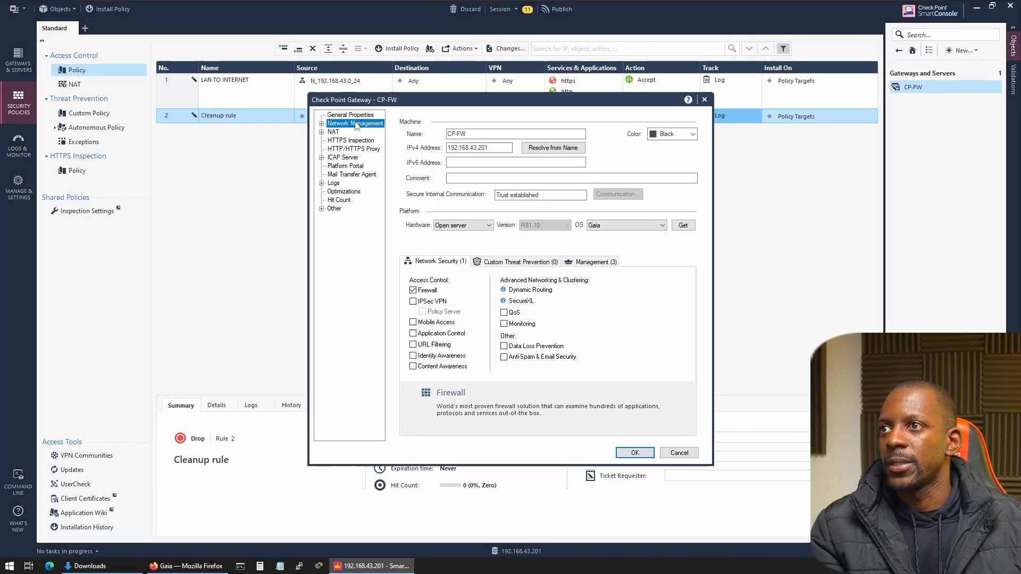
click(321, 124)
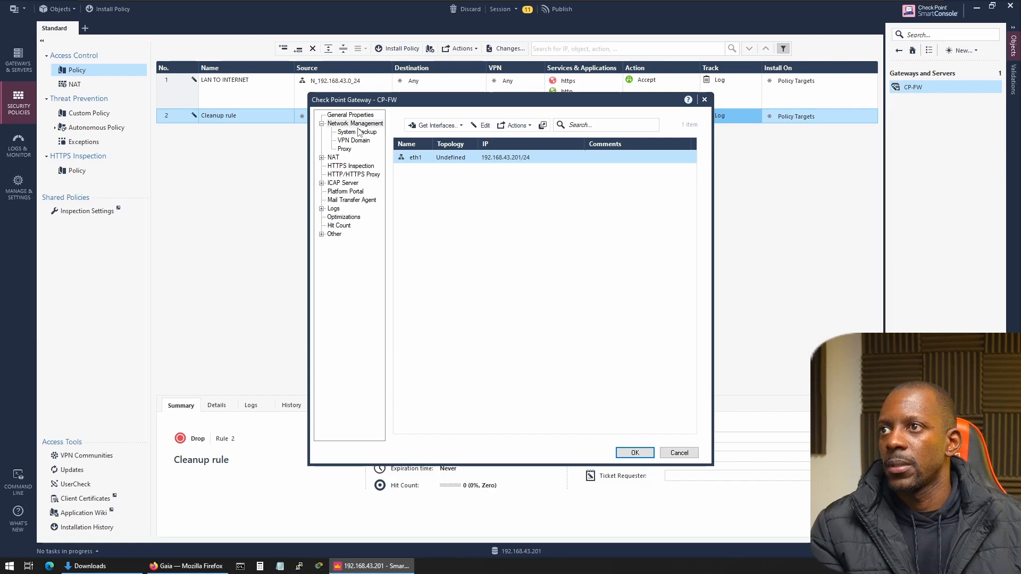
double_click(456, 158)
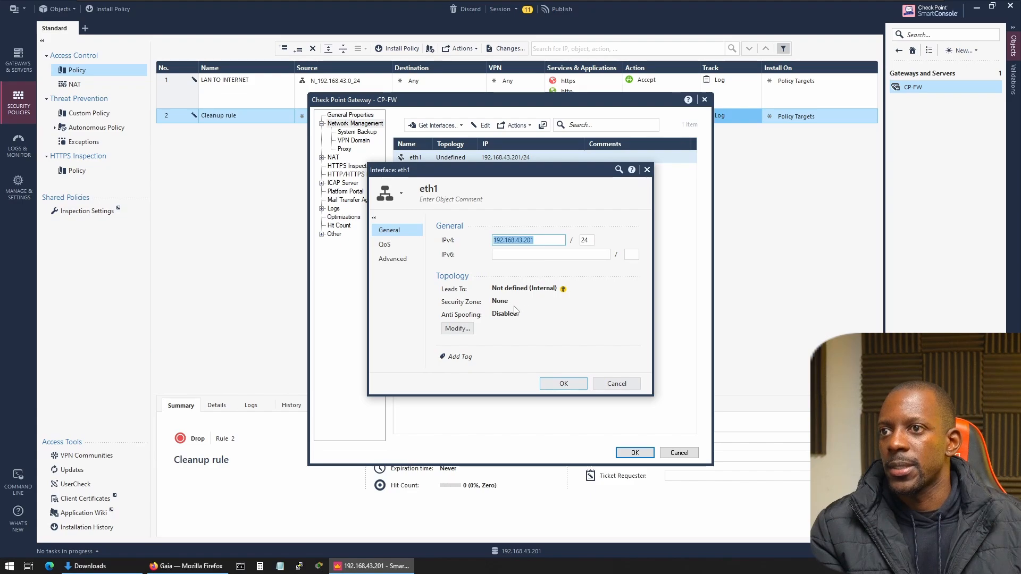
click(457, 328)
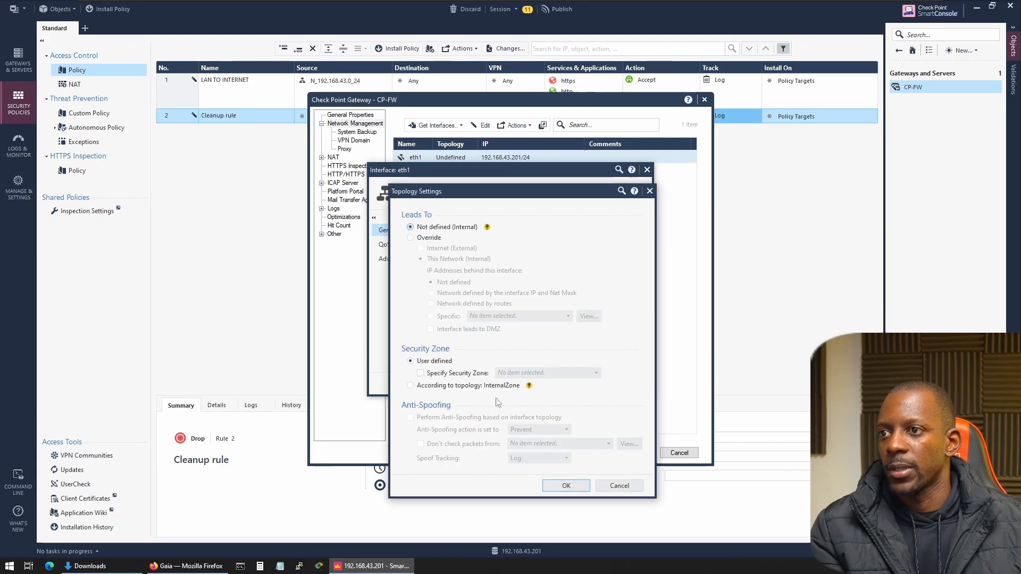
click(609, 484)
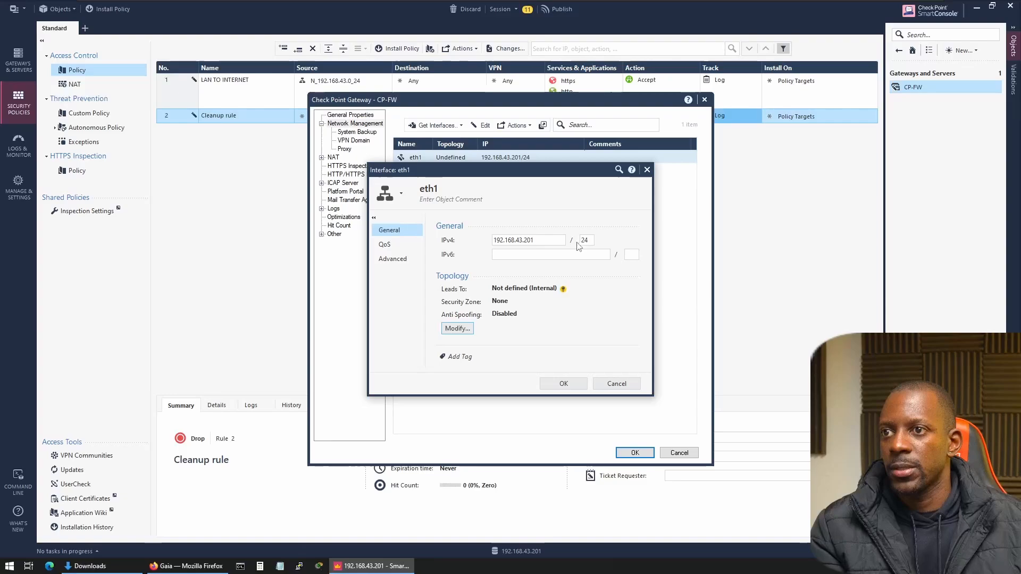
Close the eth1 interface settings without changes, enable the Monitoring blade in the CP-FW gateway's general properties, and save the gateway.
click(616, 384)
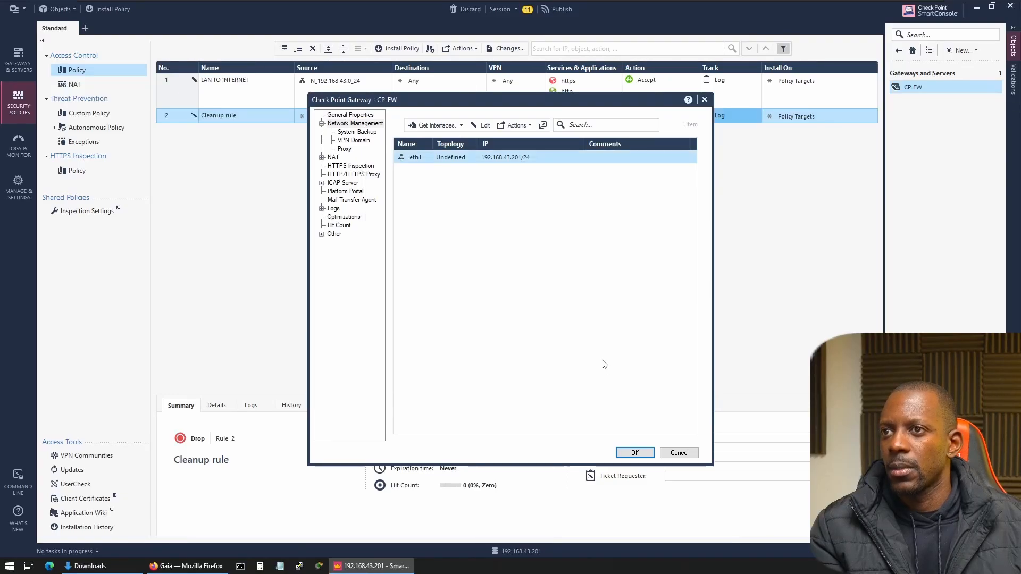
click(360, 115)
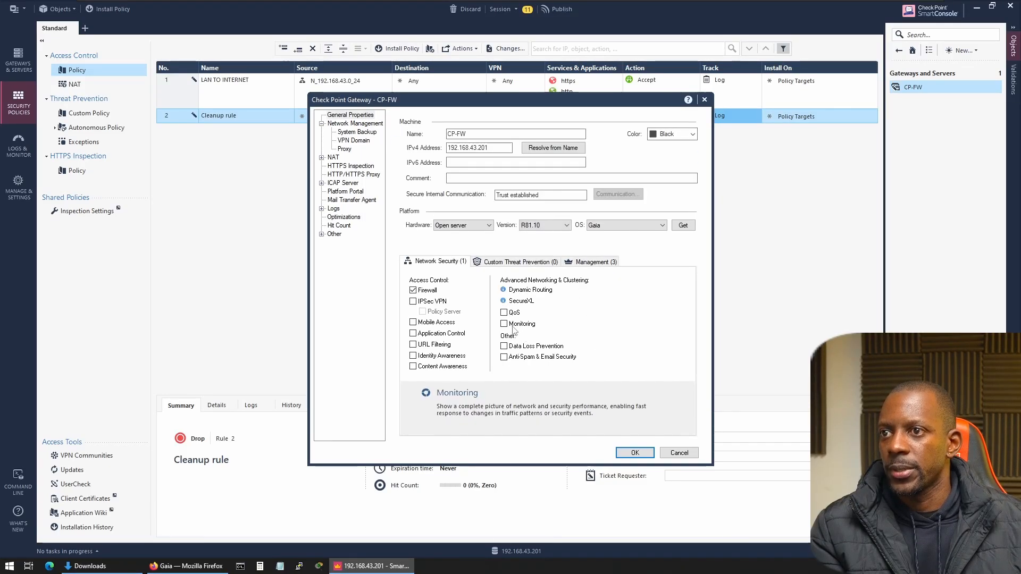
click(512, 324)
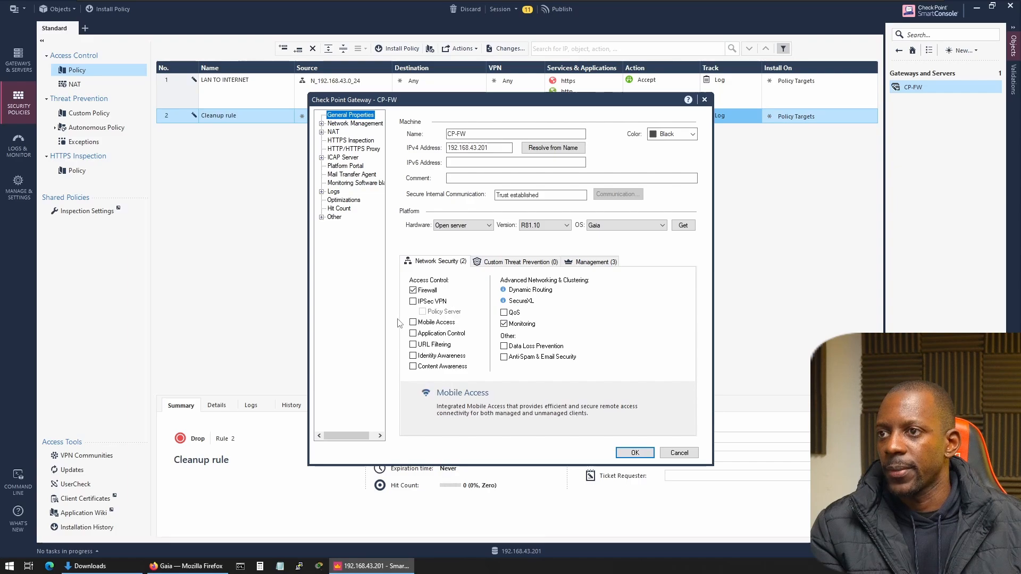
click(638, 453)
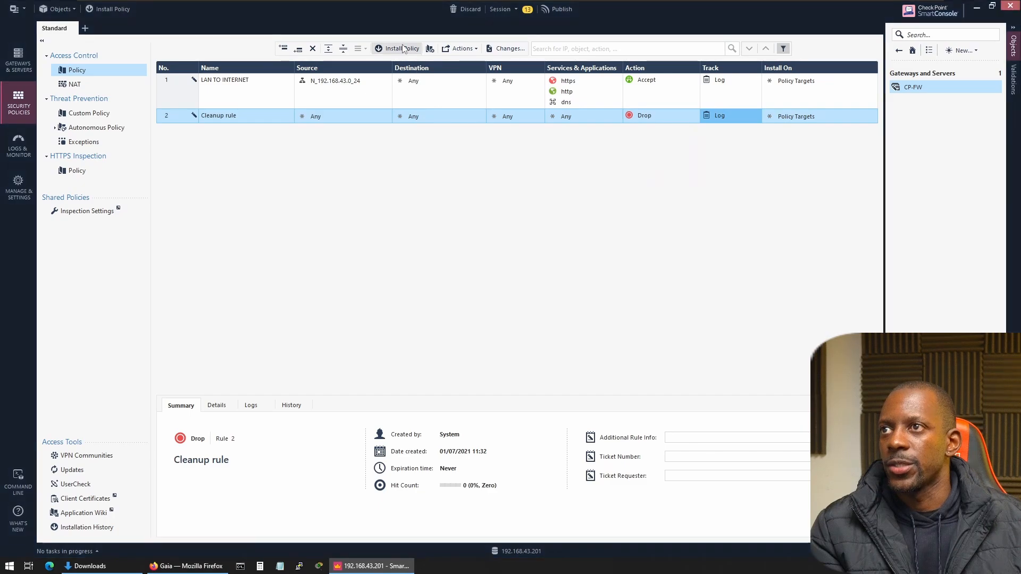
Publish the session changes and install the Standard policy's Access Control on CP-FW, keeping the default install mode.
click(401, 49)
click(556, 350)
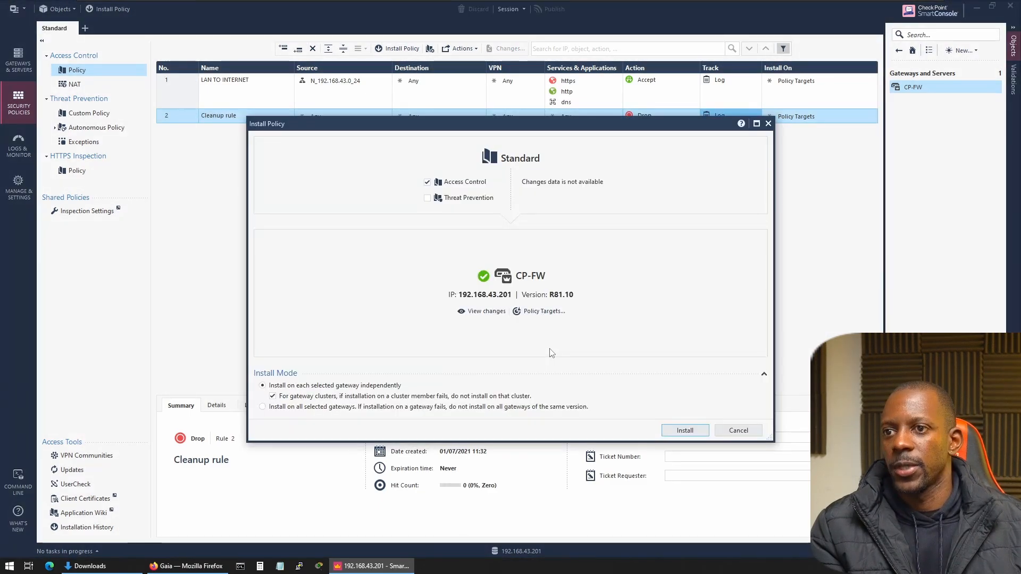
click(694, 433)
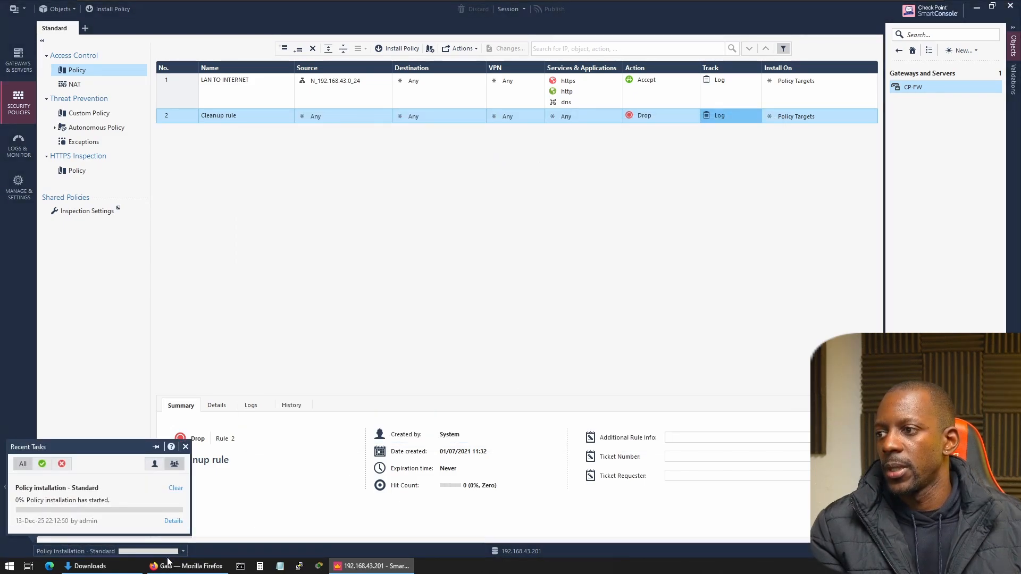
Review the policy installation's task details, close them, and check the CP-FW gateway's status in the gateways and servers overview.
click(174, 522)
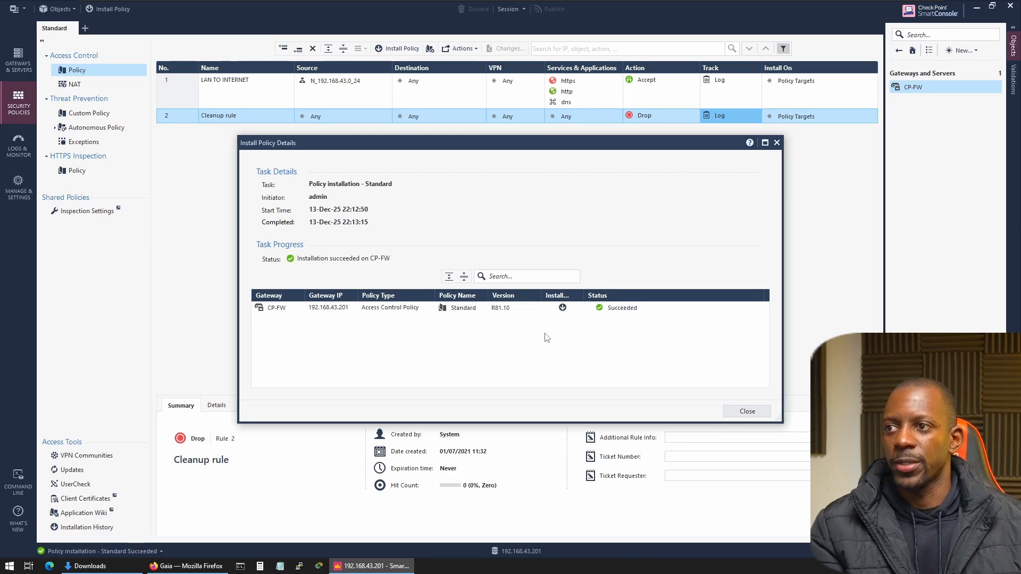
click(758, 410)
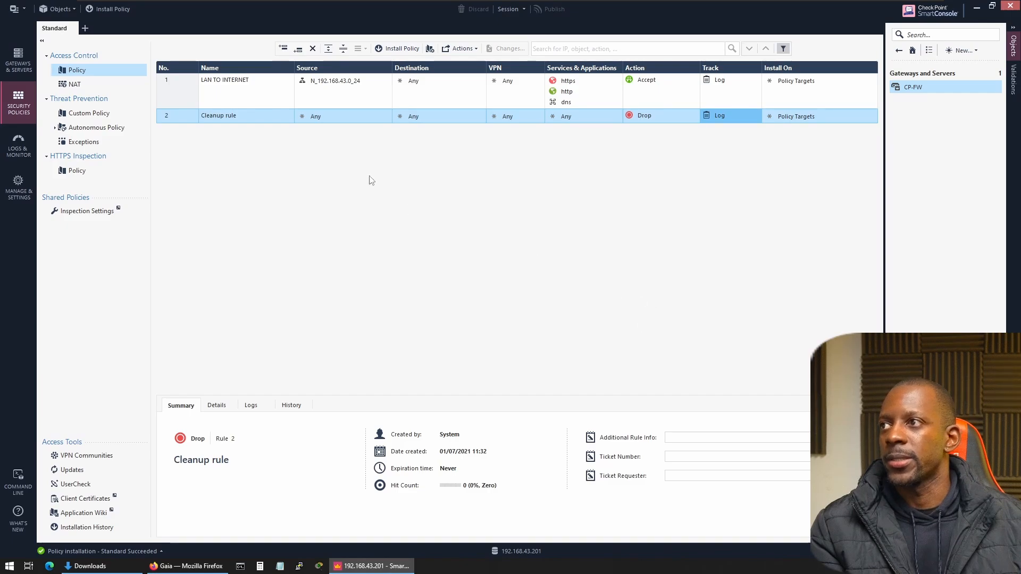
click(24, 66)
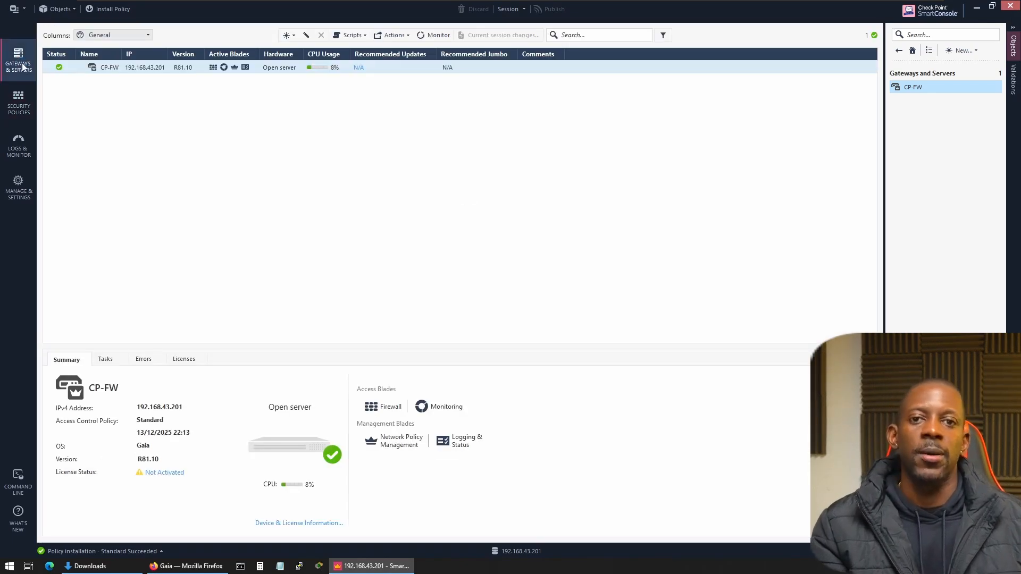